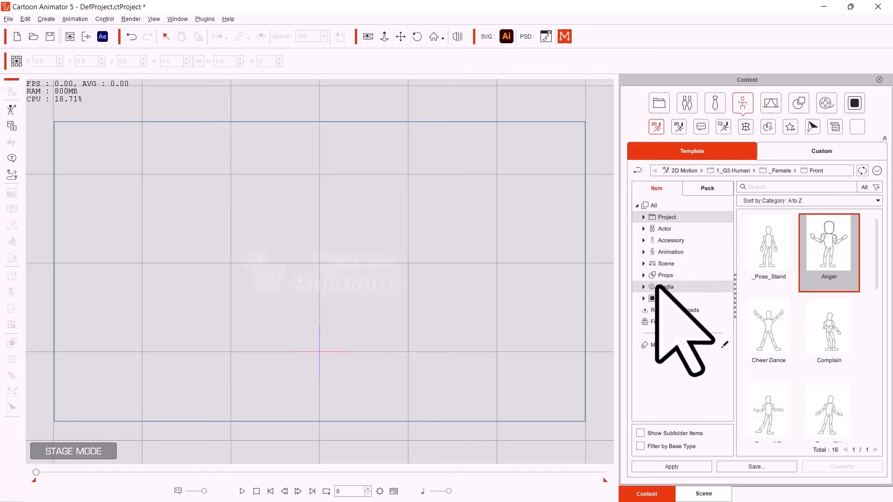
Browse the Props template library and open its Park folder.
click(661, 288)
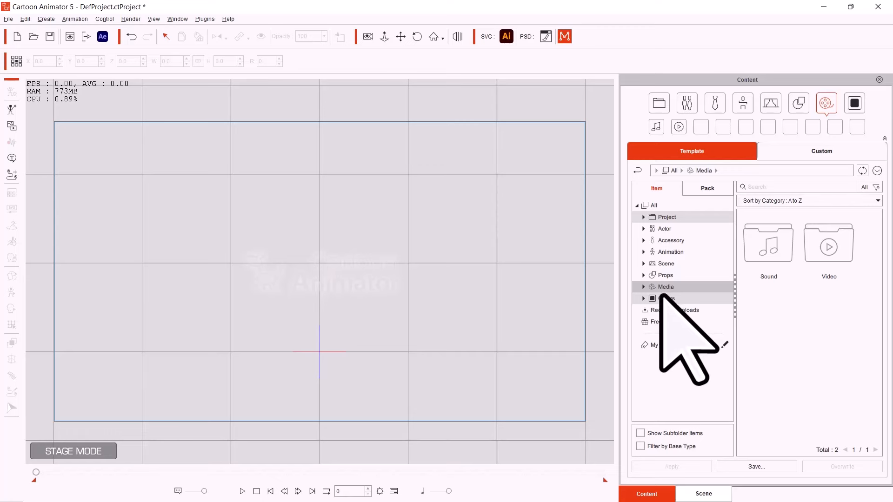
click(663, 277)
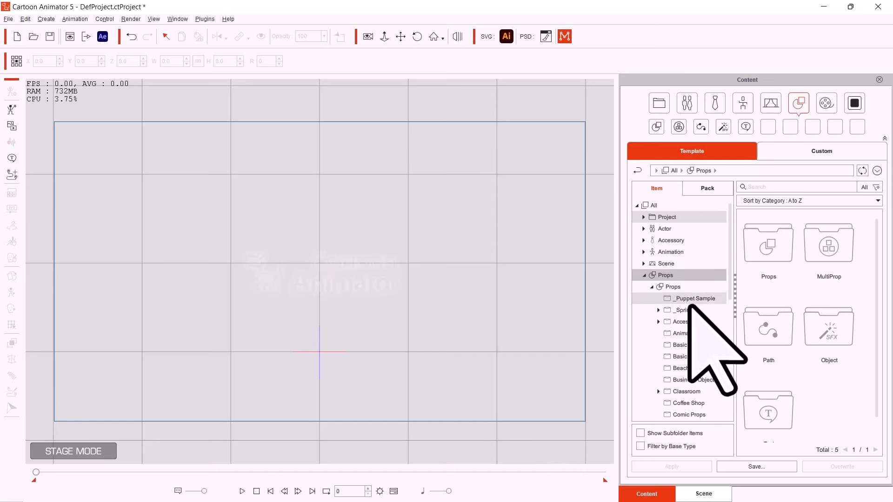
scroll(680, 336, down, 2)
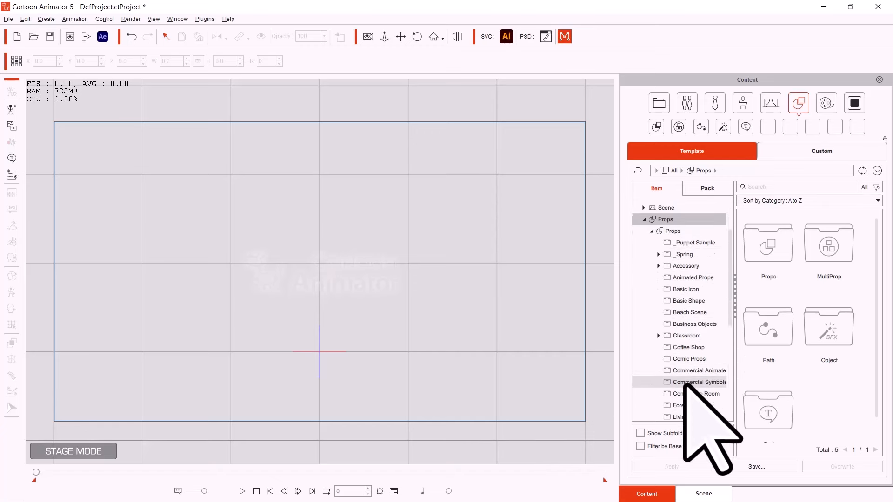
click(685, 290)
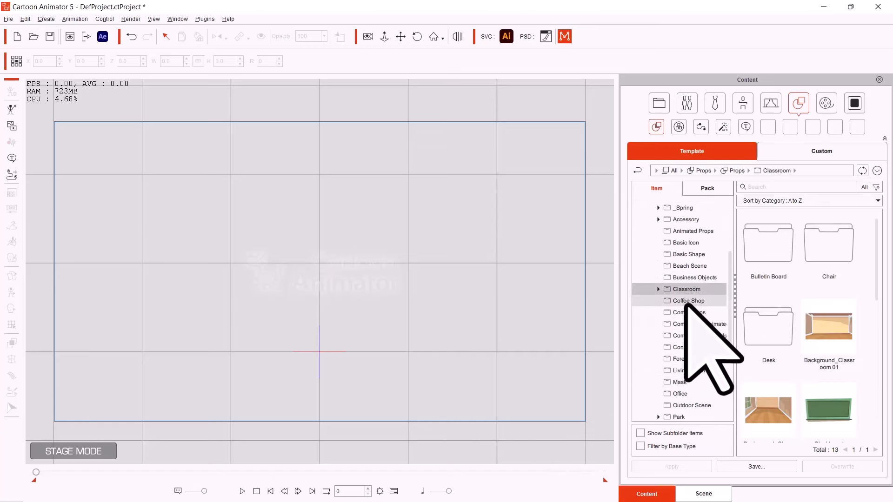
scroll(816, 377, down, 3)
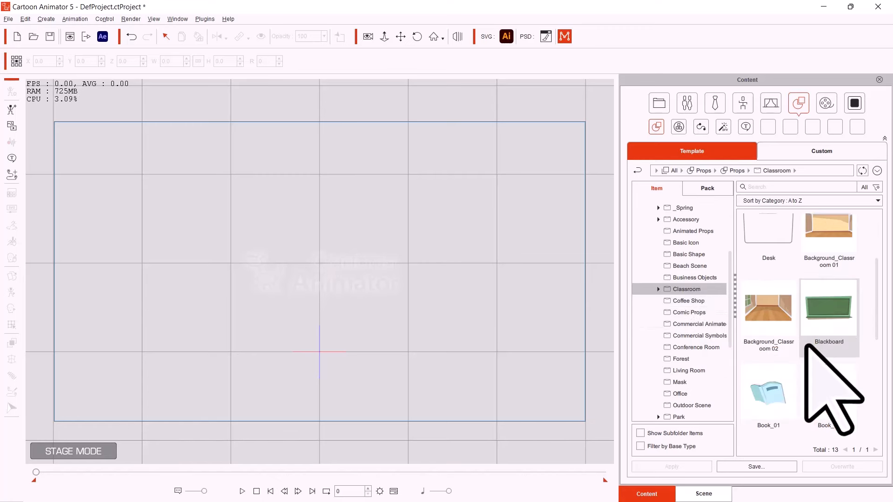
scroll(682, 307, up, 3)
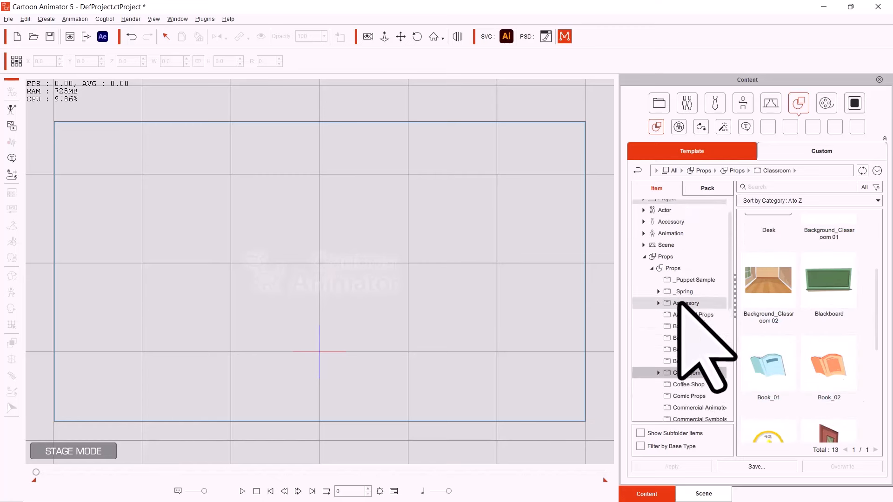
scroll(686, 312, down, 5)
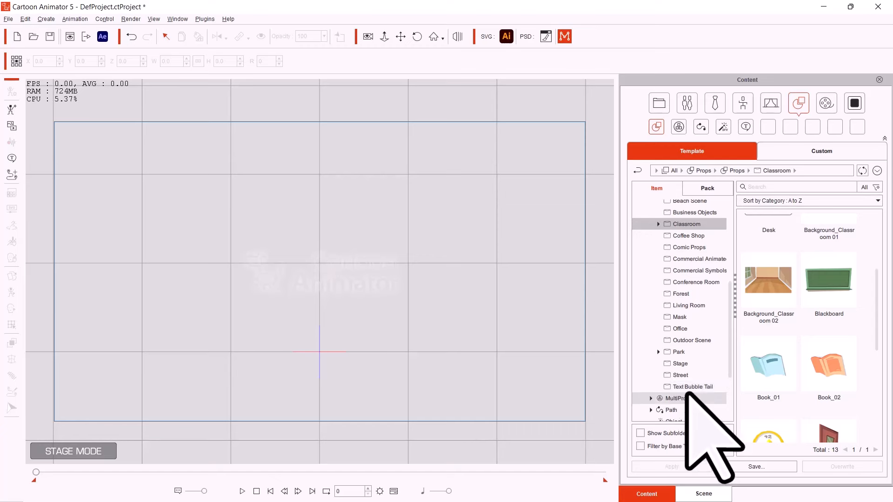
click(687, 351)
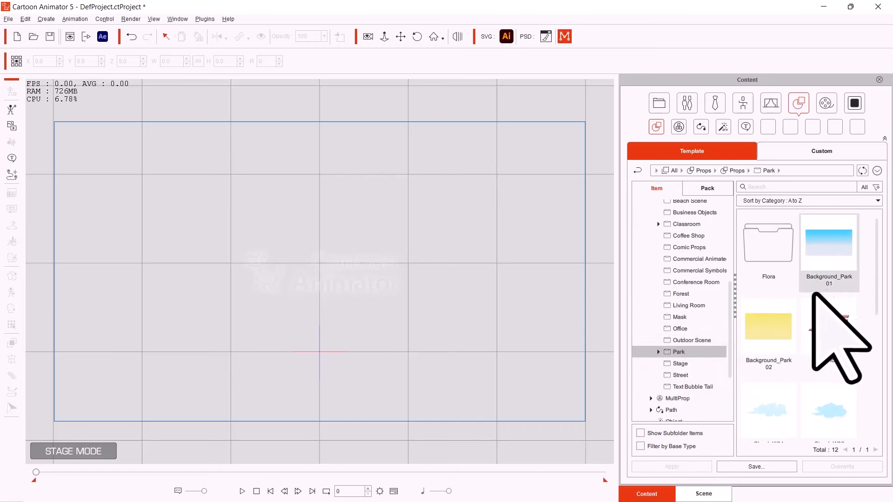
Place the Background_Park 01 sky on the stage and enlarge it to about 106% so it covers the camera frame.
scroll(813, 351, down, 5)
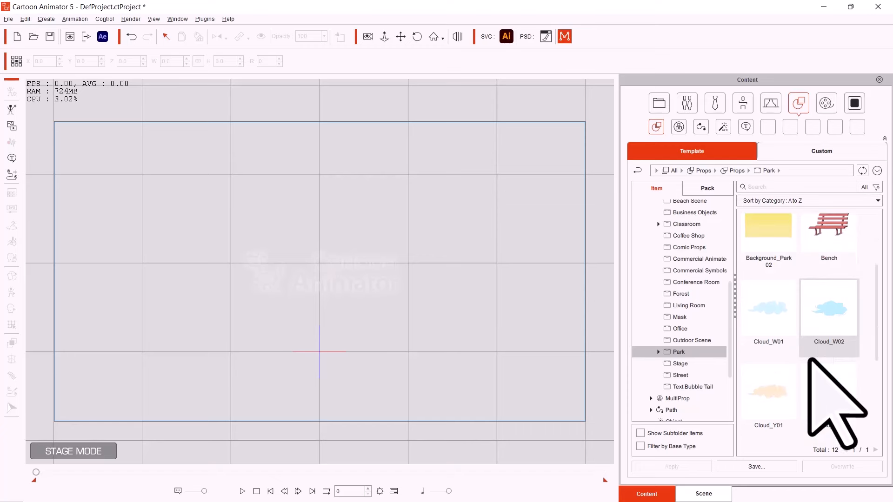
scroll(809, 362, down, 1)
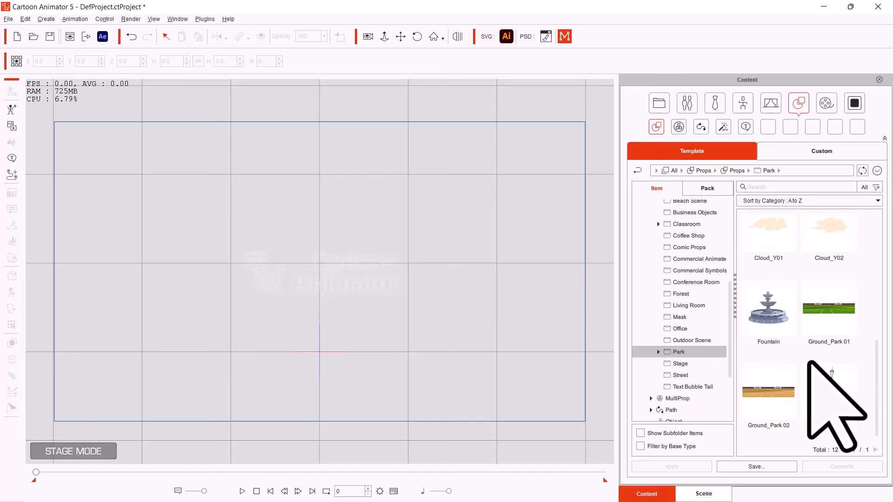
scroll(808, 362, up, 5)
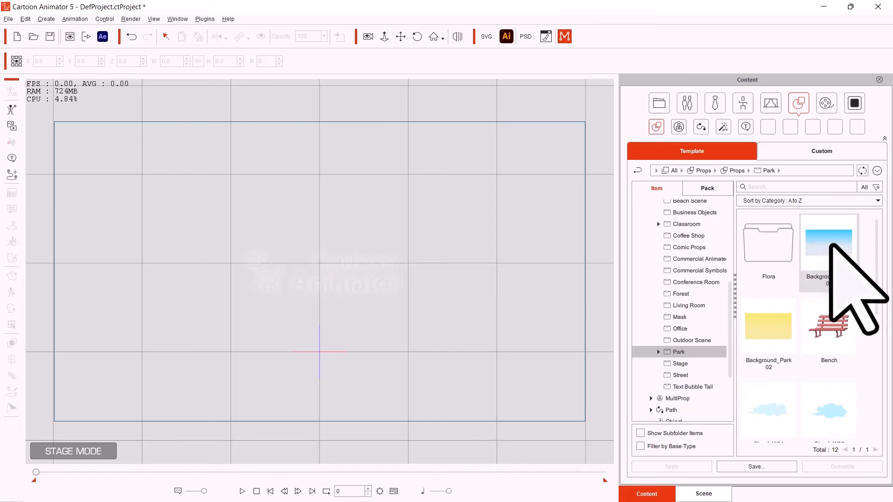
drag(823, 246, 336, 291)
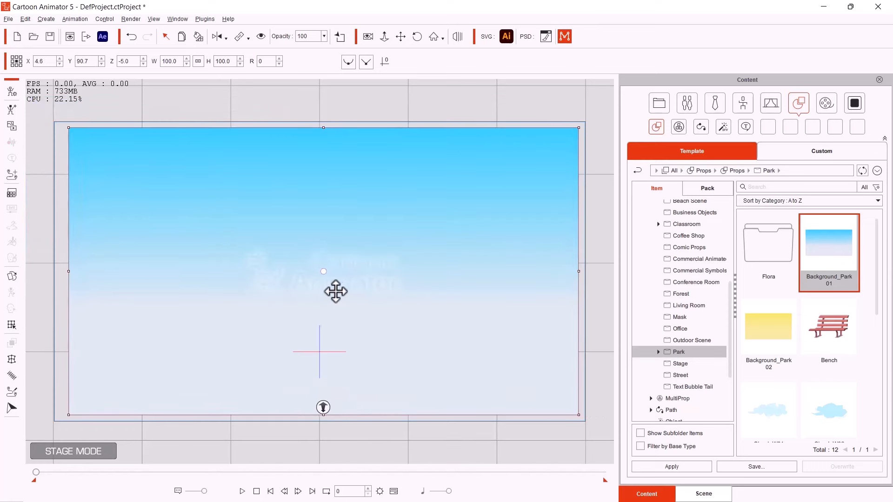
drag(68, 128, 68, 91)
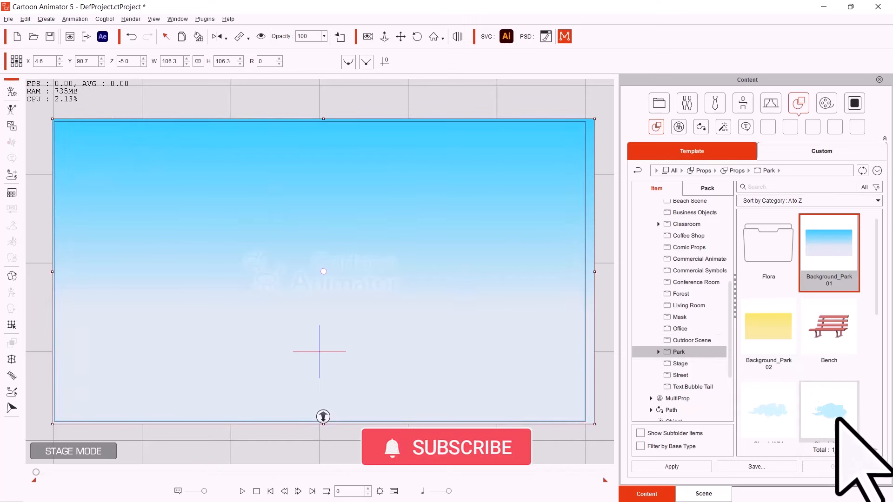
Add Cloud_W02 to the sky's upper right at about 245% and Cloud_W01 to its upper left at about 213%.
drag(831, 415, 486, 191)
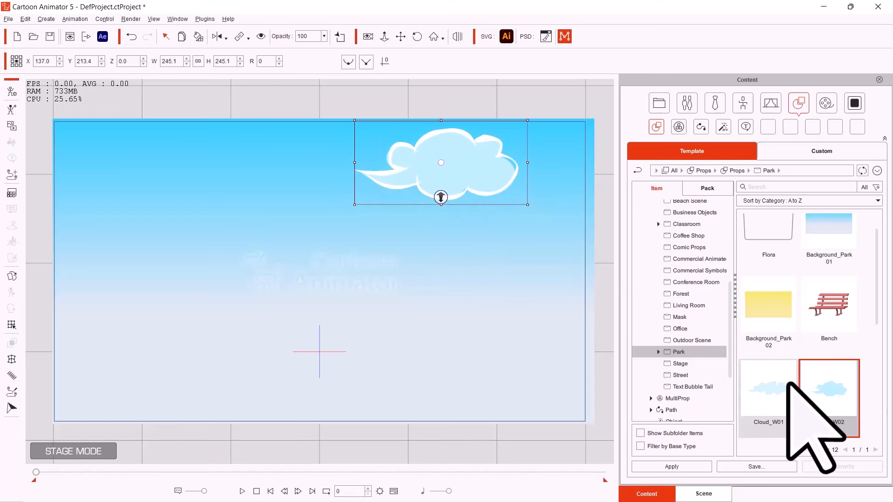
drag(768, 391, 292, 160)
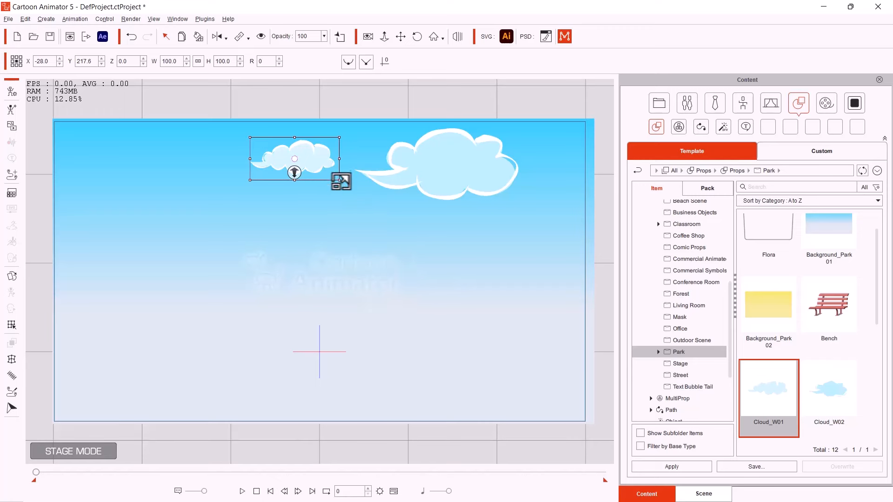
drag(338, 178, 239, 163)
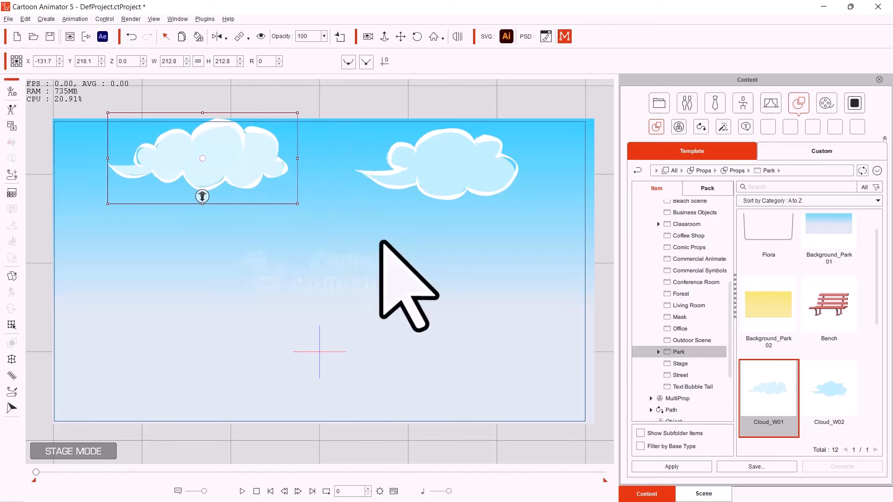
Add Ground_Park 02 along the bottom of the scene and scale it to about 110% to span the frame's width.
scroll(832, 362, down, 4)
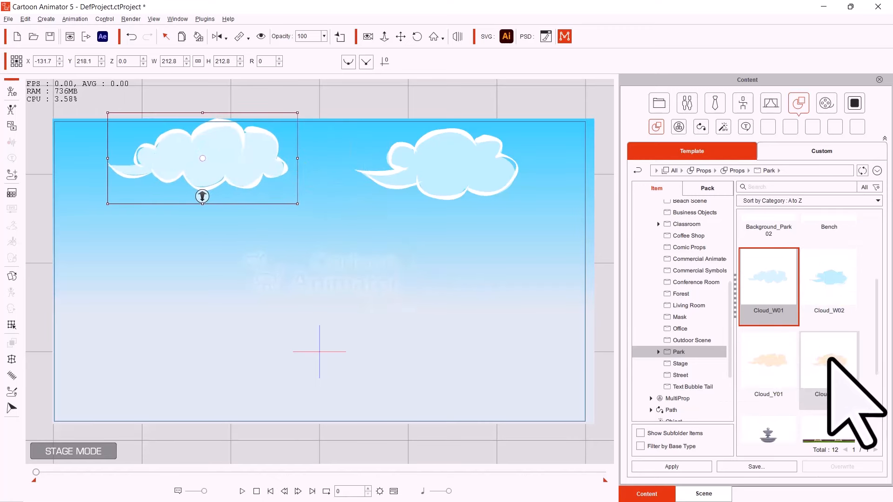
scroll(830, 372, down, 2)
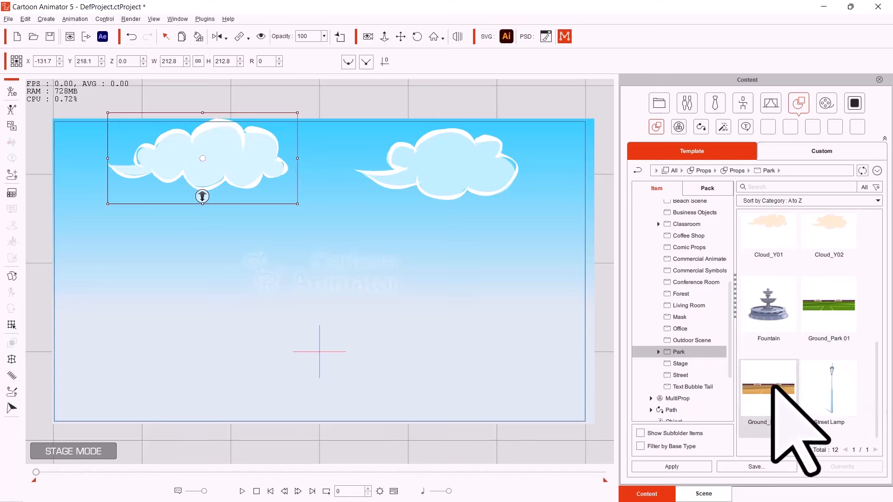
drag(772, 385, 389, 378)
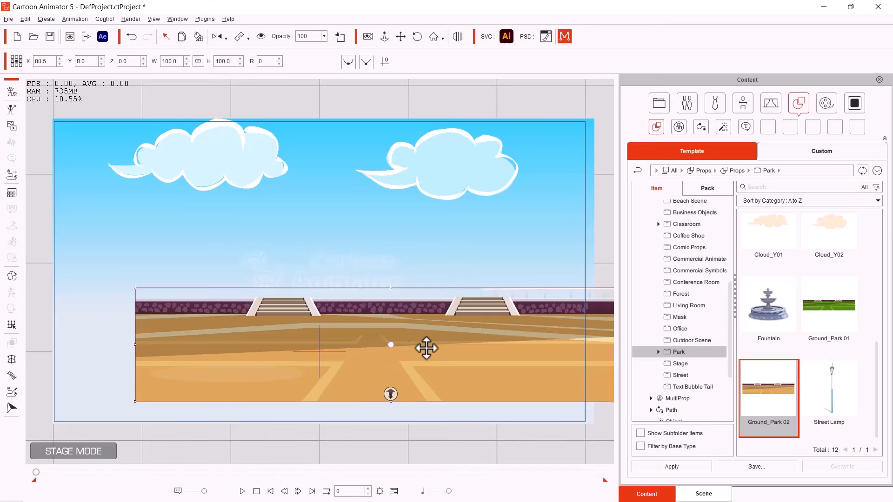
drag(426, 348, 375, 371)
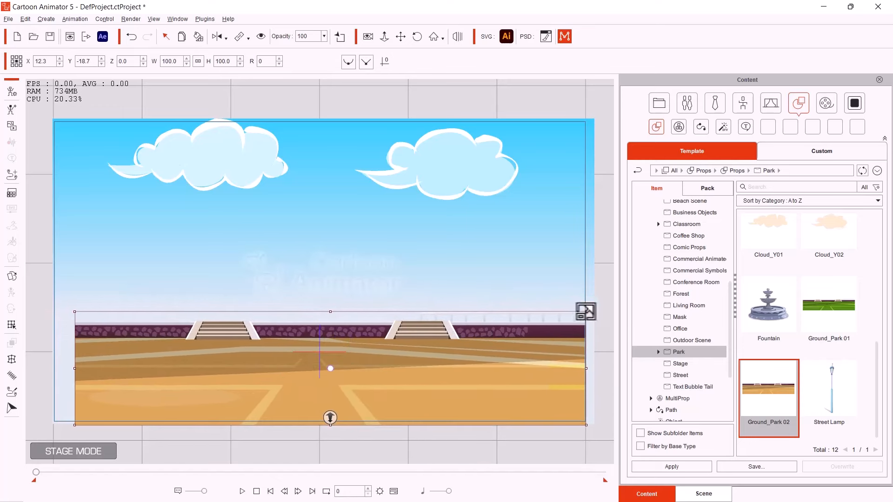
drag(586, 312, 607, 285)
drag(521, 335, 506, 335)
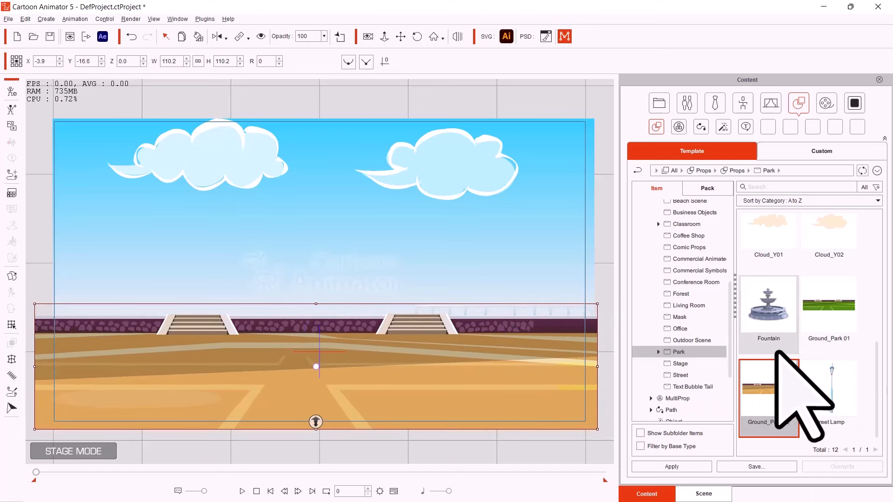
Place the Bench on the right half of the ground, enlarged to about 307%, in front of the right-hand stairs.
scroll(791, 362, up, 2)
scroll(798, 370, up, 2)
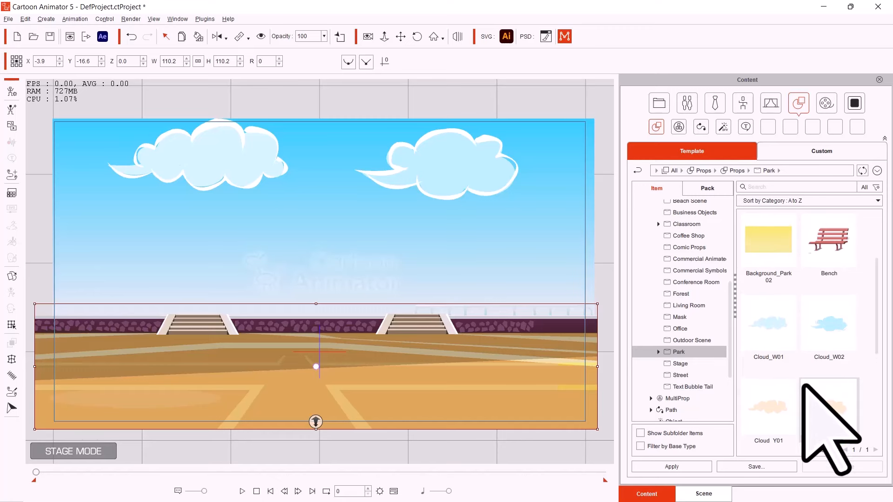
scroll(818, 381, up, 2)
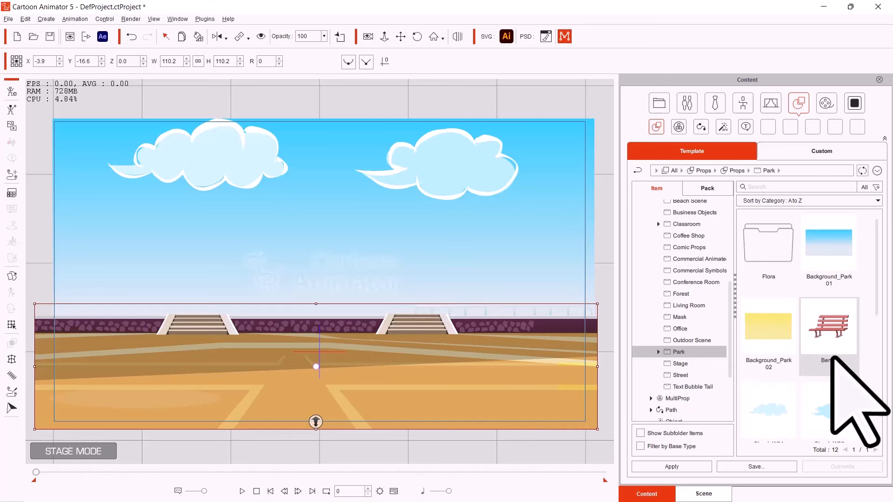
drag(804, 323, 549, 398)
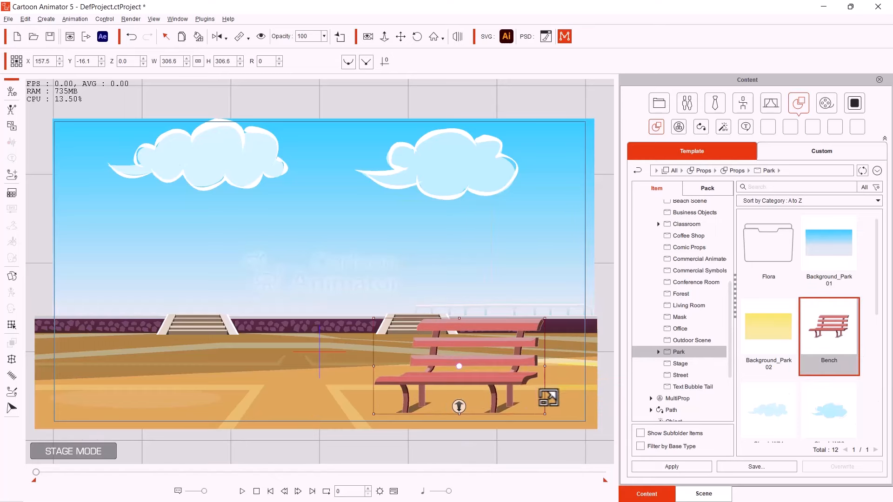
drag(502, 374, 492, 337)
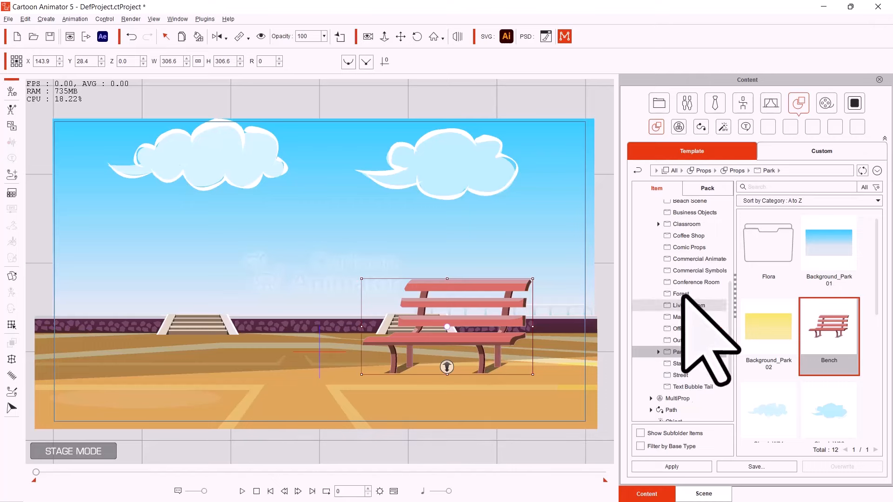
Place Bushes_G01 from the Park library's Flora > Bushes folder in the scene's lower-left corner, enlarged to about 308%.
click(768, 255)
double_click(769, 258)
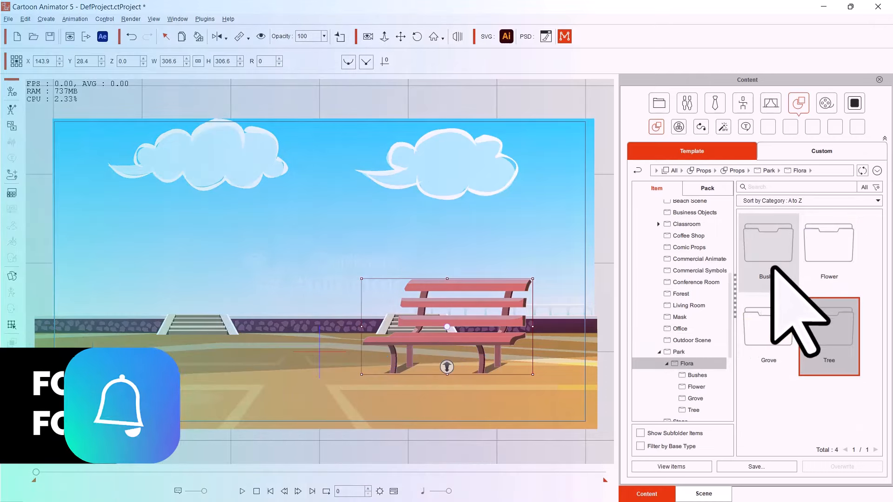
double_click(769, 260)
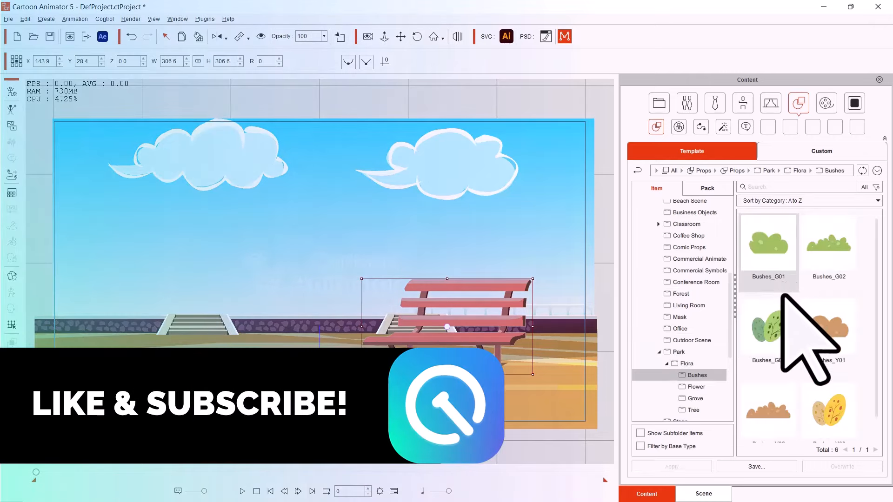
drag(768, 260, 153, 413)
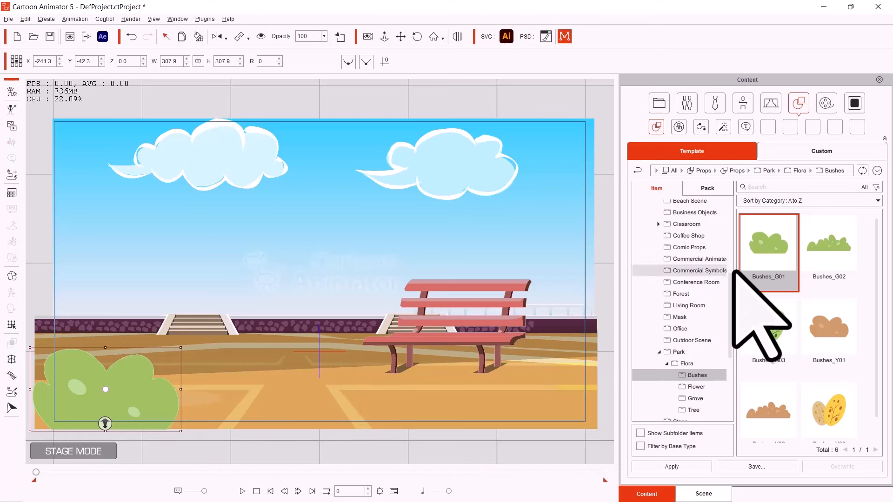
Place Bushes_Y03 in the scene's lower-right corner, enlarged to about 220%.
scroll(785, 307, down, 1)
drag(828, 390, 491, 376)
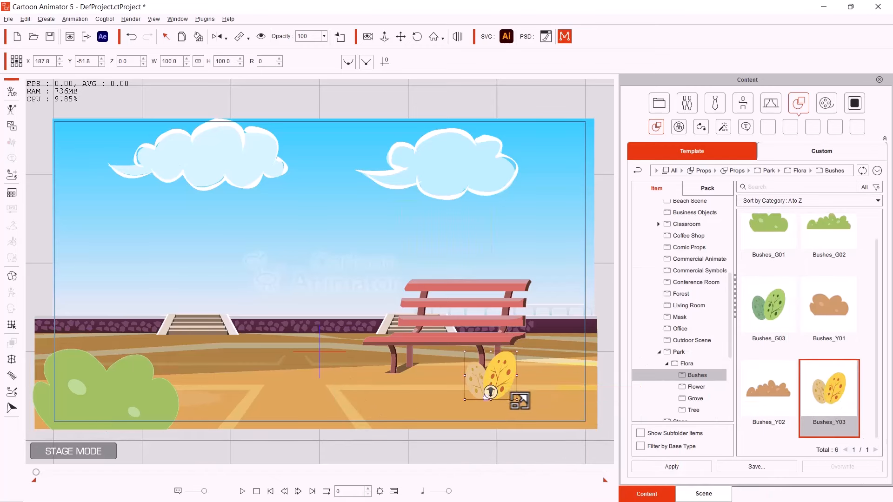
drag(548, 407, 562, 413)
drag(527, 385, 585, 412)
Review the editors and object commands available for the yellow bush and the green bush.
right_click(579, 410)
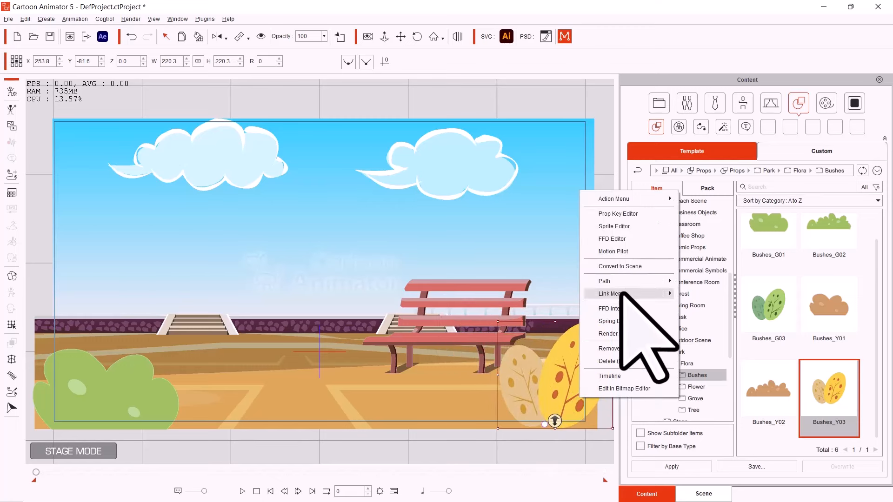
mouse_move(646, 293)
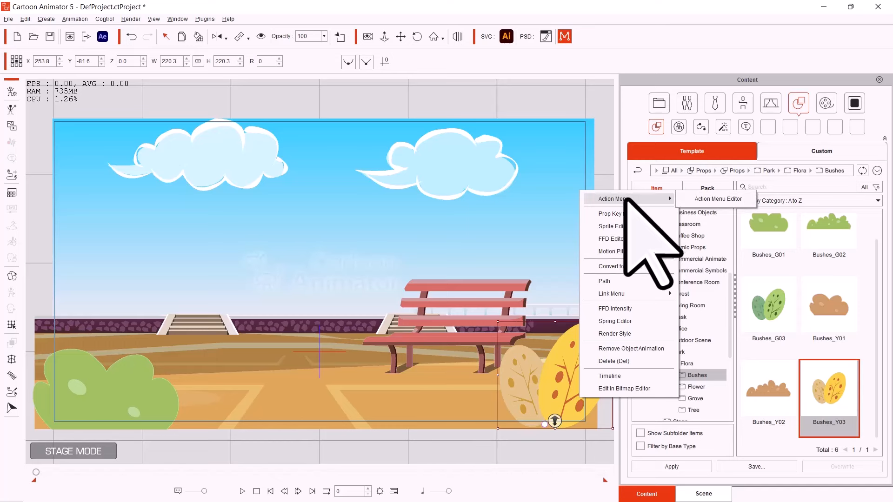
click(113, 388)
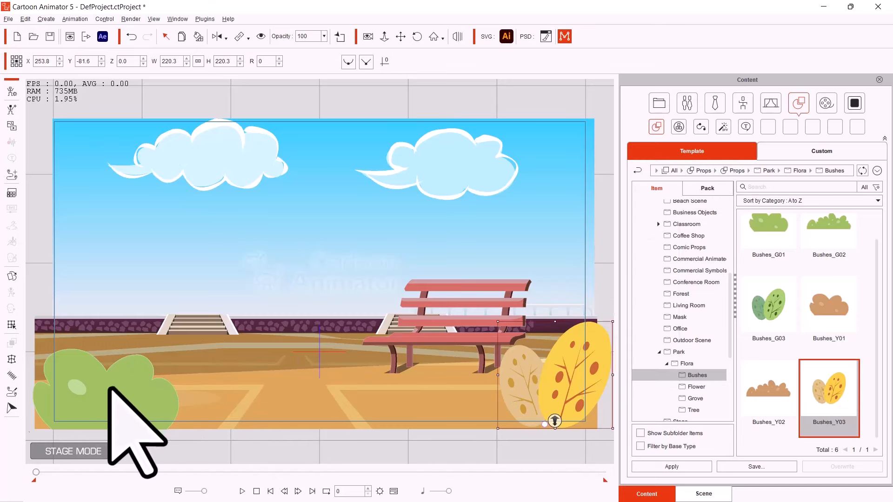
right_click(111, 386)
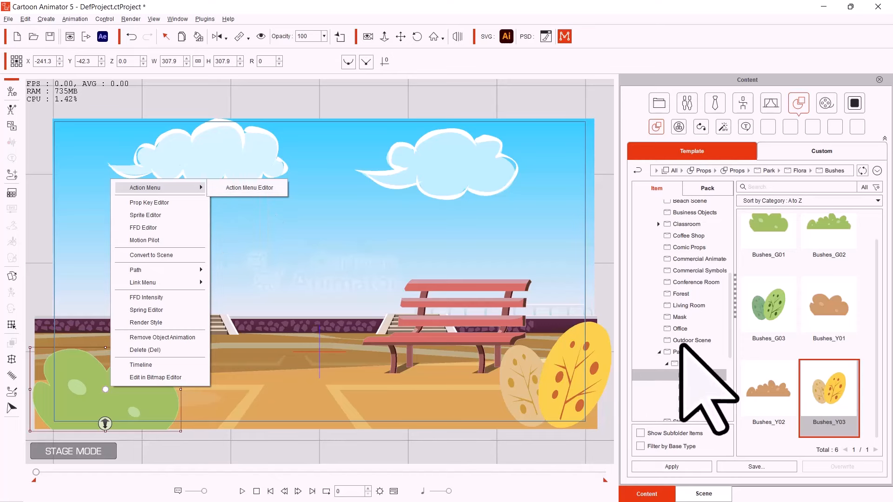
click(779, 355)
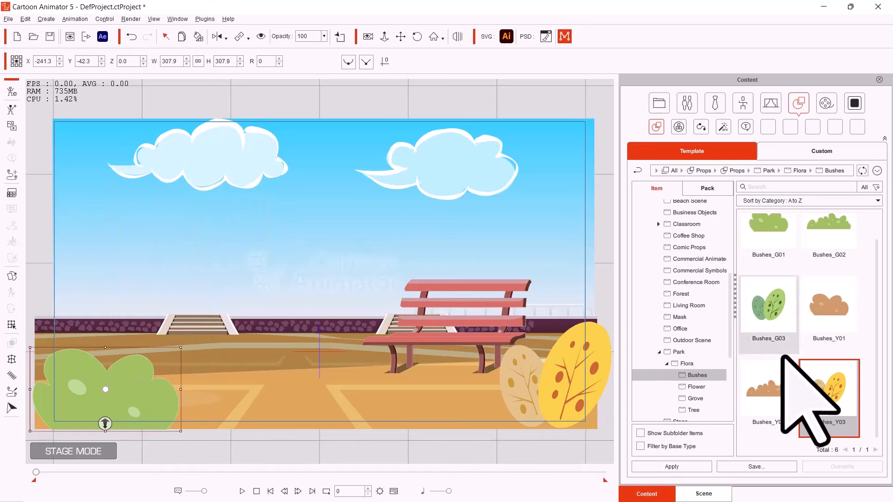
Examine the Scene library's Image Layer and Background templates and the folders of the Props library.
click(657, 353)
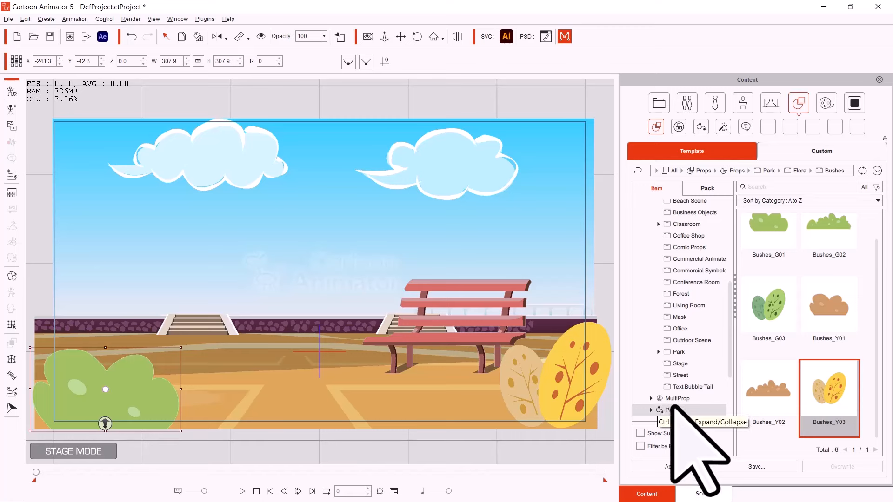
scroll(687, 399, up, 10)
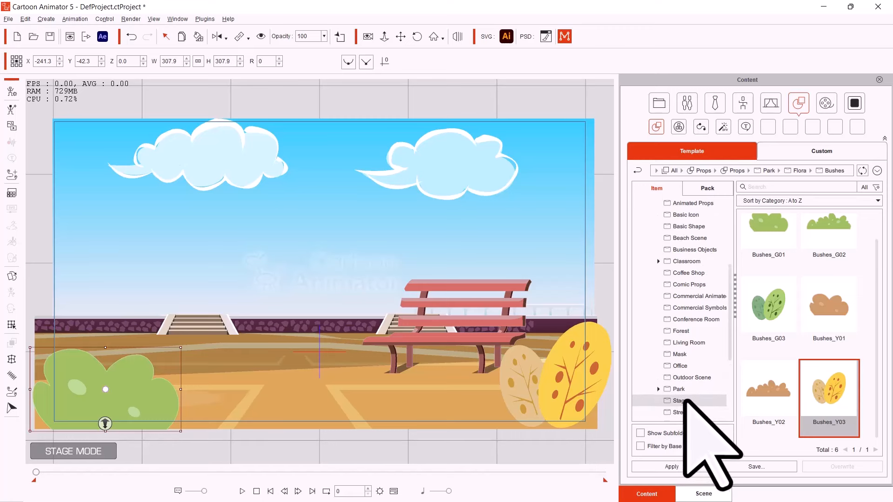
scroll(641, 261, up, 2)
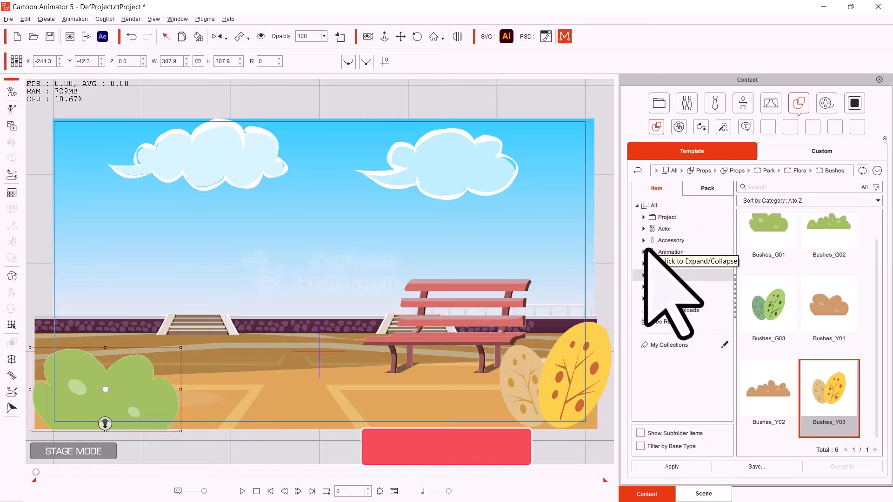
click(643, 275)
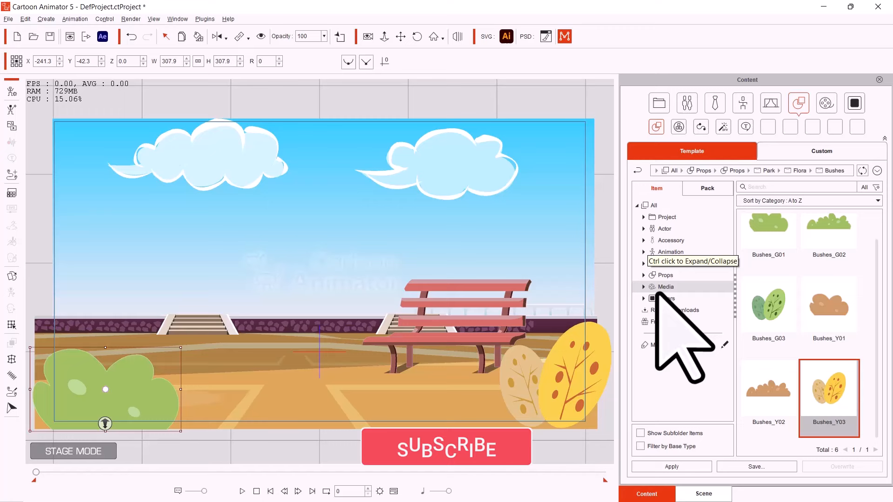
click(641, 264)
click(682, 287)
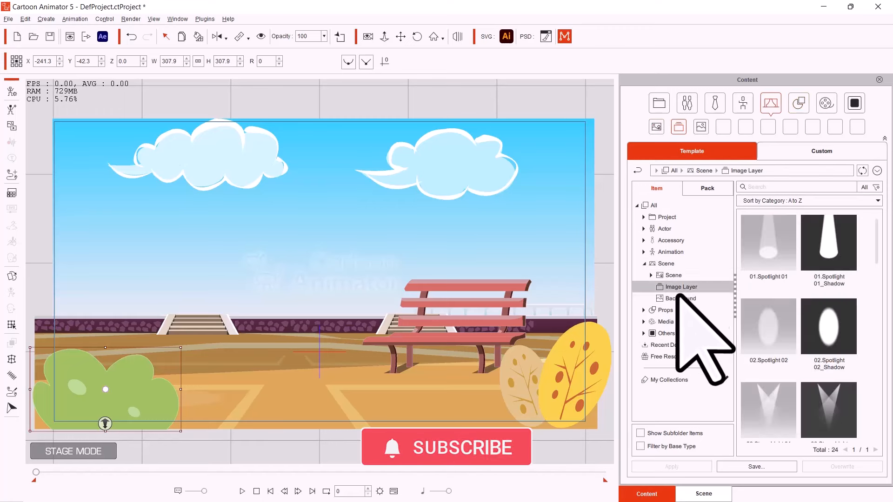
click(679, 298)
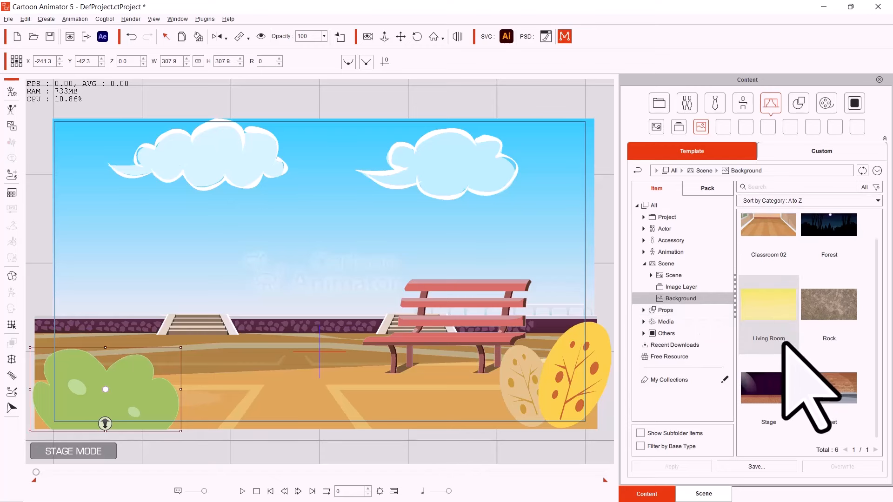
click(663, 311)
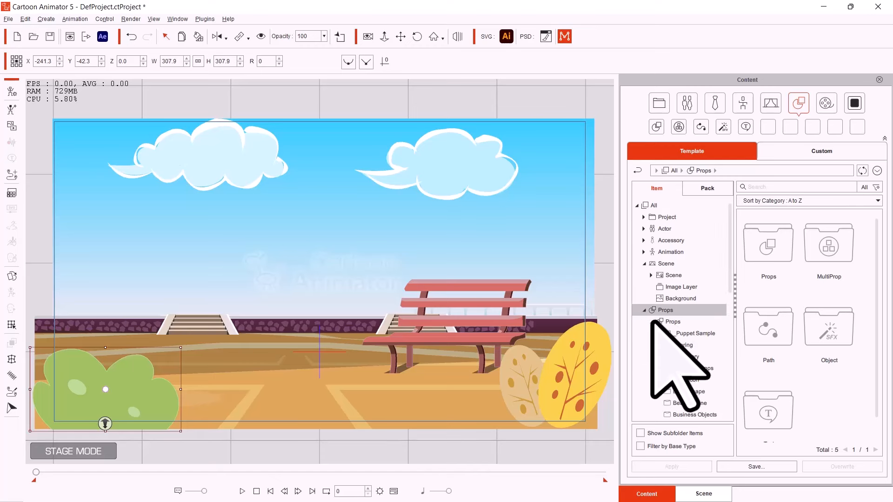
click(687, 357)
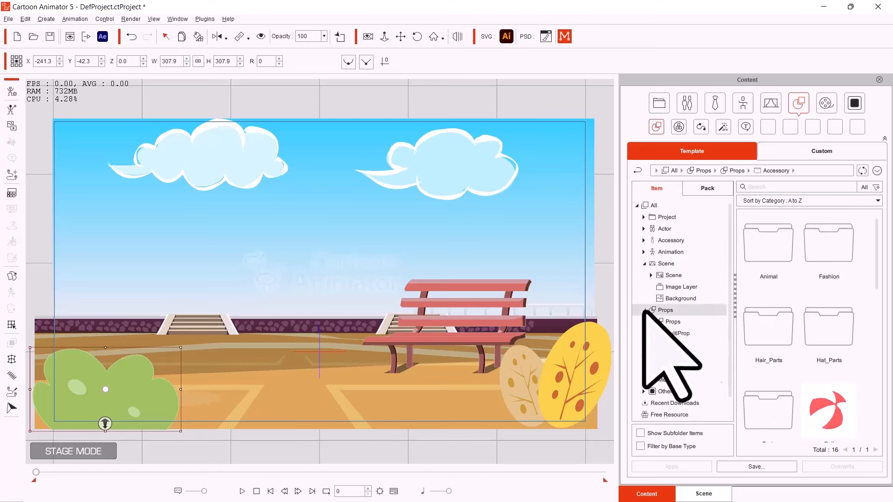
click(671, 299)
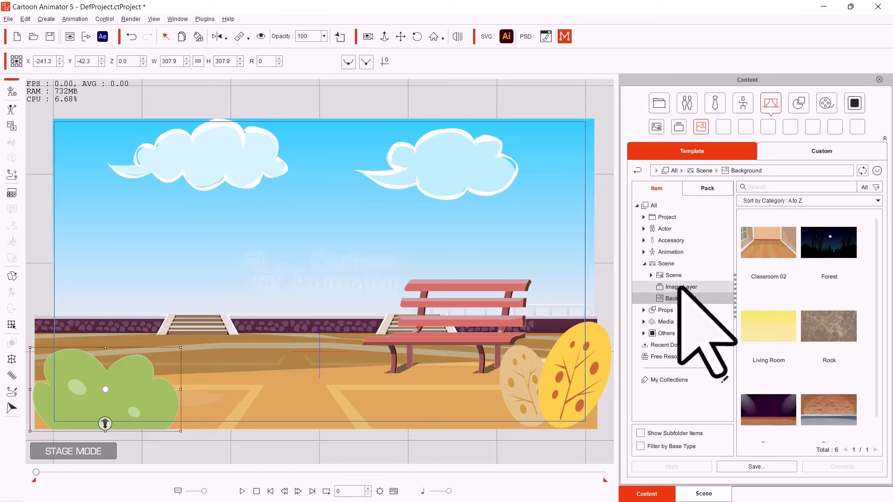
click(680, 286)
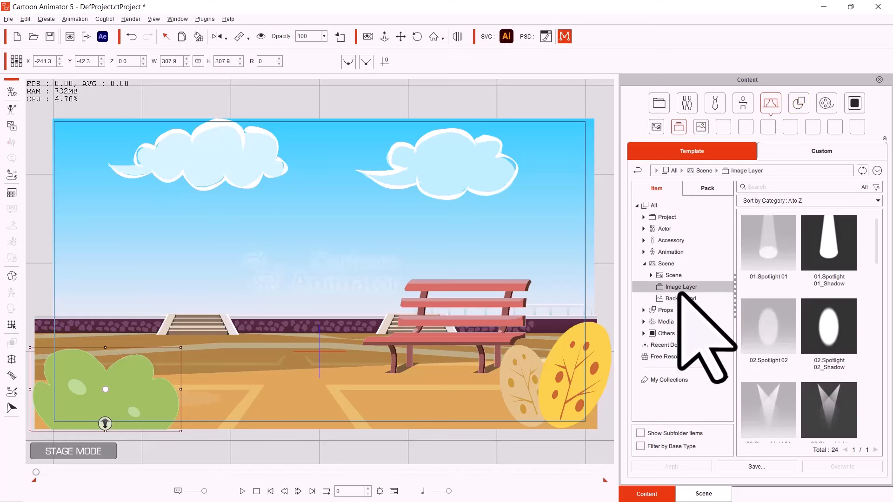
click(643, 263)
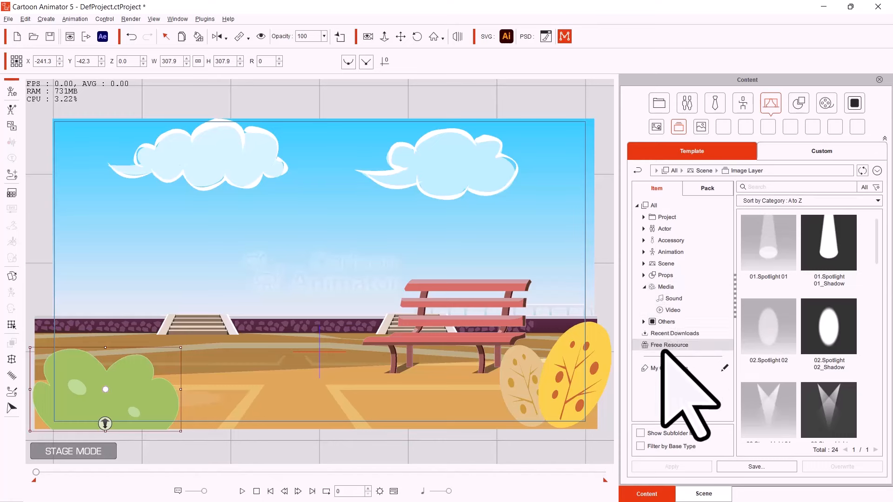
Place Elastic Folks_Female_01_F from Actor > Human > 2_G3 Human between the bench and the green bush, brought forward to about Z 119.1.
click(642, 229)
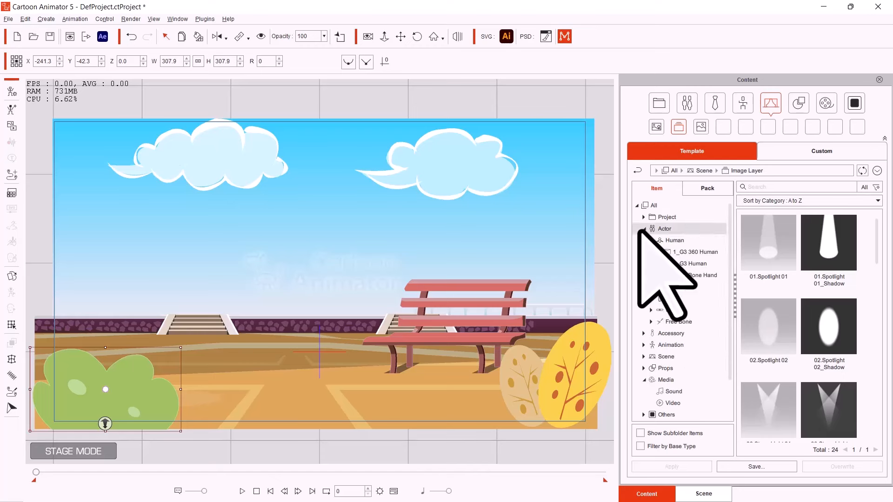
click(698, 264)
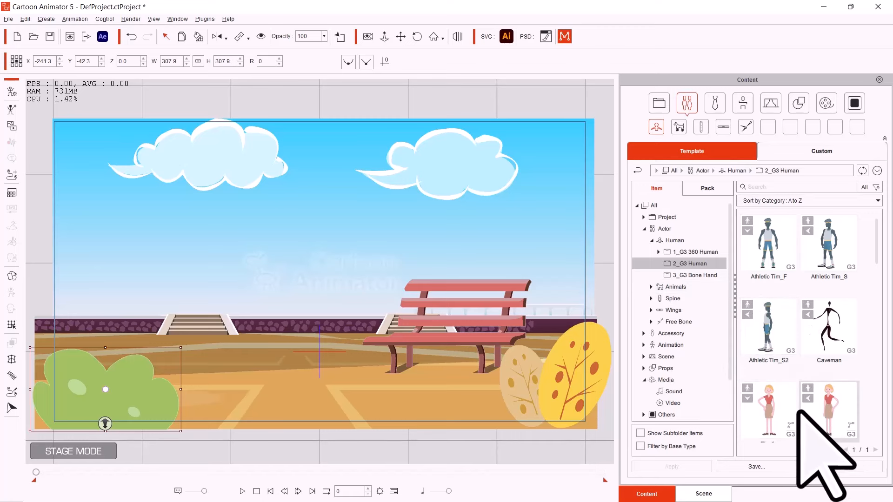
scroll(799, 411, down, 1)
scroll(799, 411, down, 1)
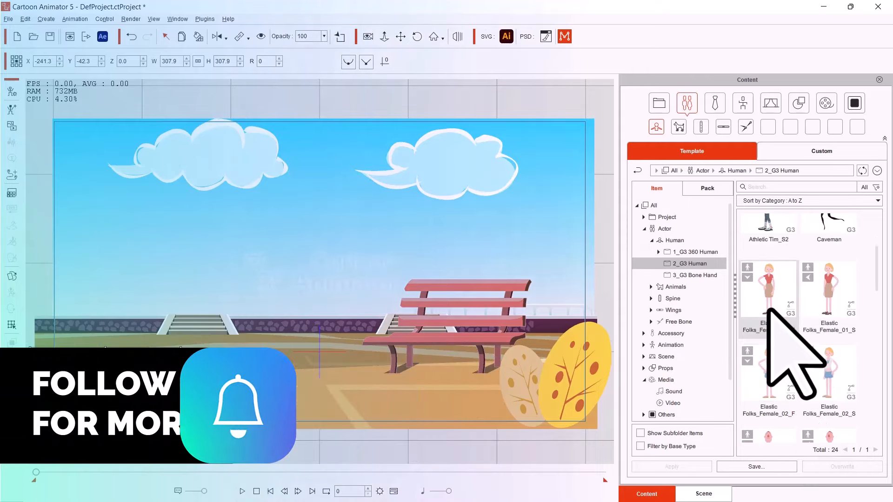
drag(769, 292, 357, 312)
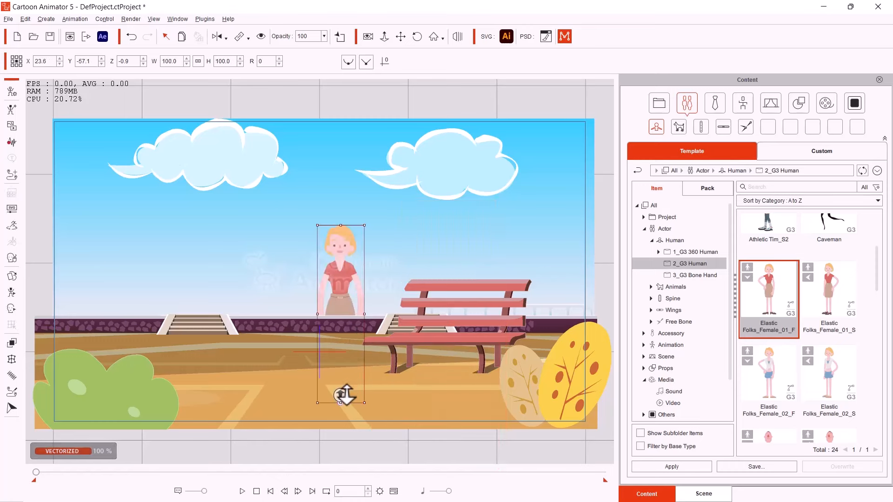
drag(340, 398, 347, 410)
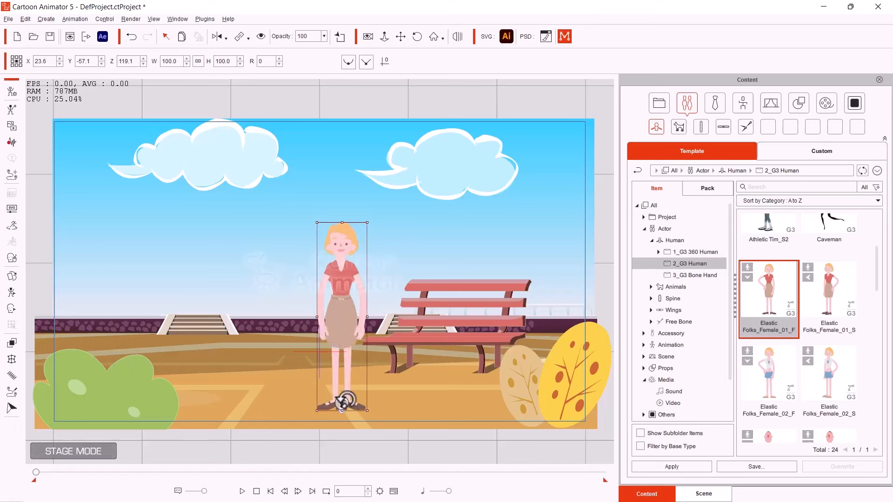
drag(341, 342, 297, 337)
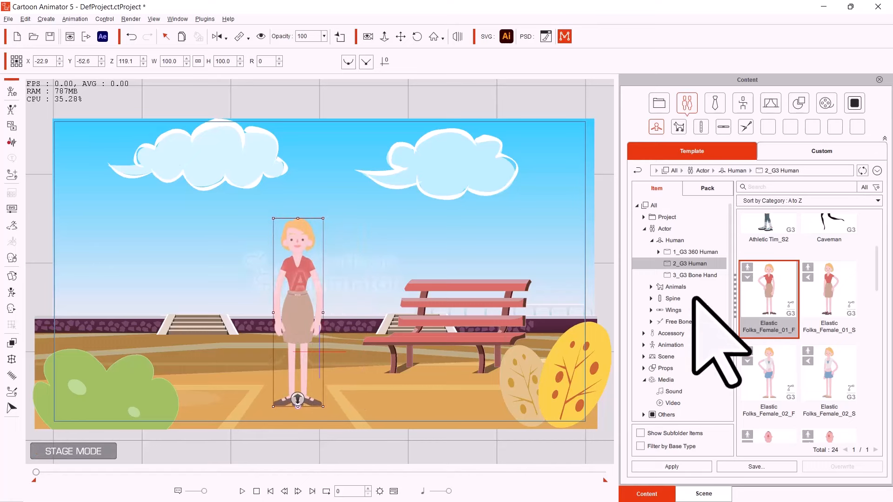
Apply the Gossip motion from Animation > 2D Motion > 1_G3 Human > _Female > Front to the woman, starting at frame 0.
click(645, 229)
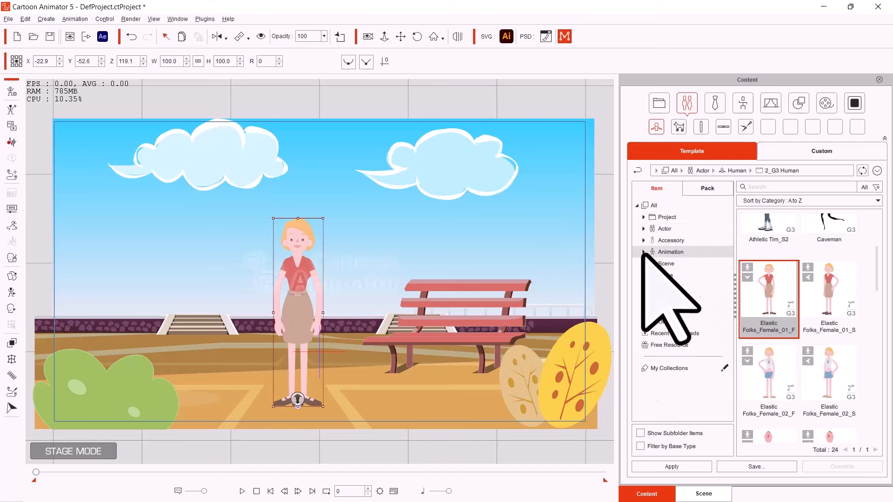
click(643, 253)
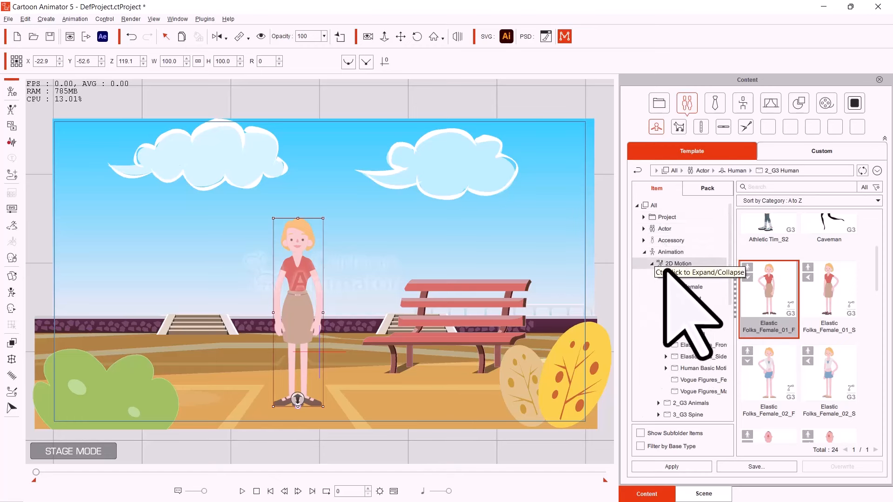
click(700, 299)
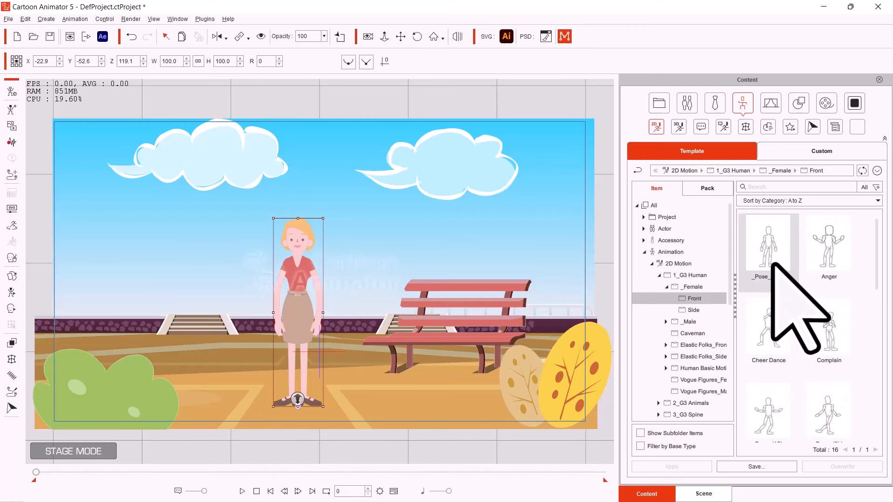
scroll(776, 261, down, 1)
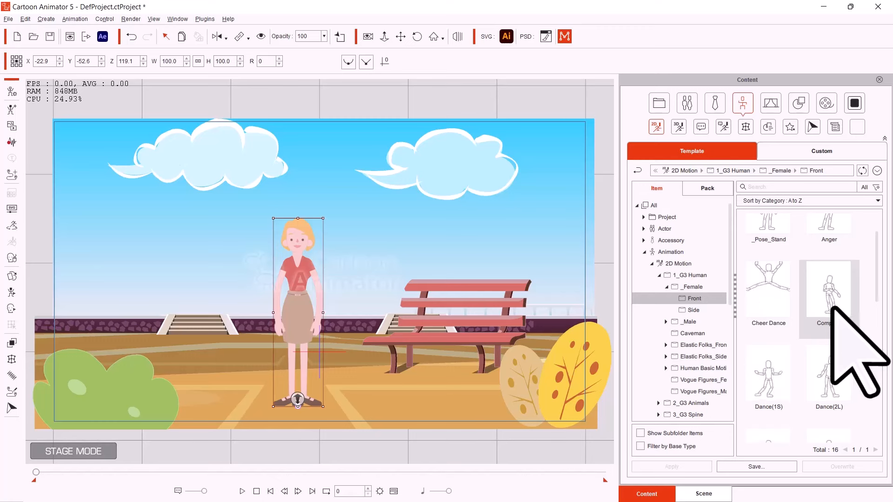
scroll(830, 308, down, 2)
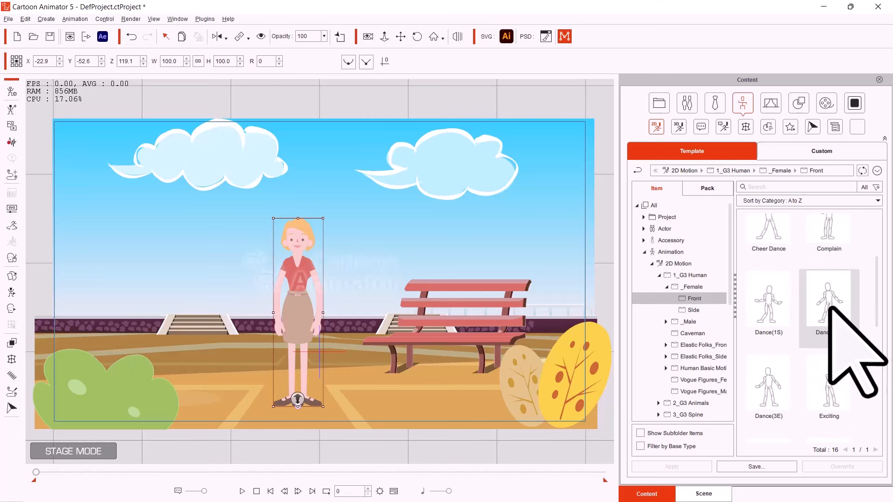
scroll(830, 308, down, 1)
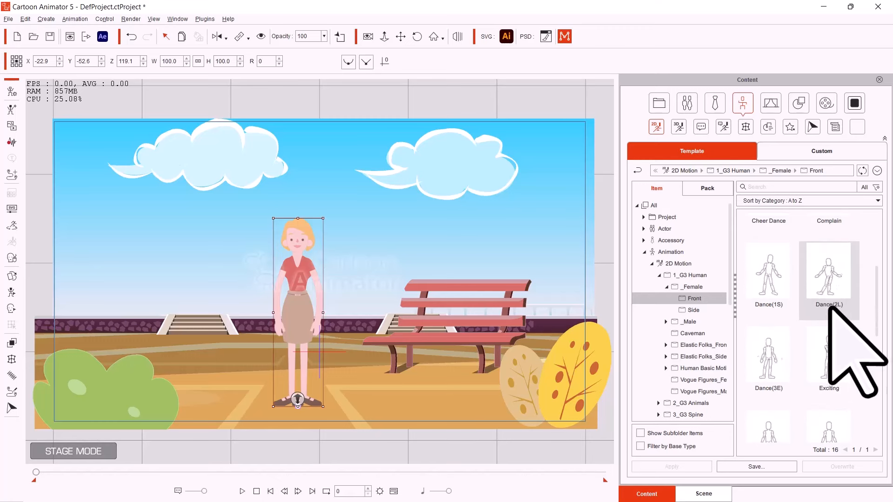
scroll(830, 311, down, 1)
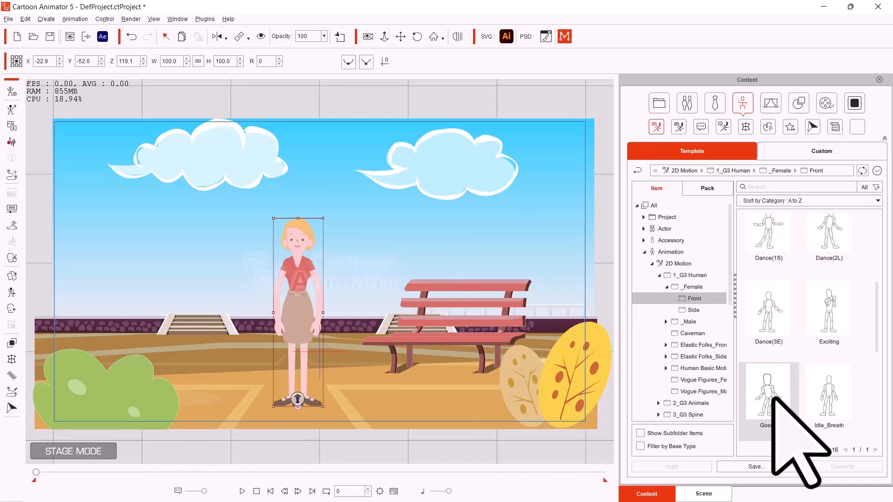
drag(772, 397, 293, 307)
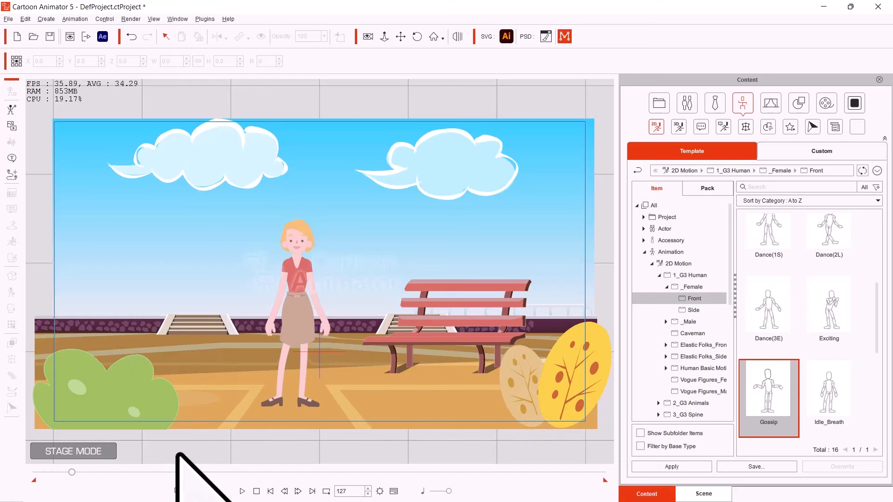
Add the Complain motion from the same Front folder to the woman, starting at frame 127.
scroll(776, 346, up, 2)
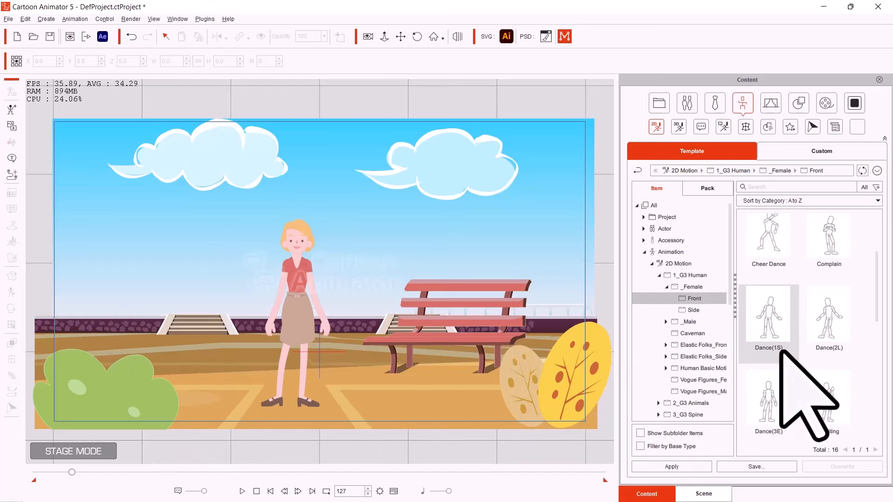
scroll(802, 372, up, 2)
scroll(835, 281, up, 1)
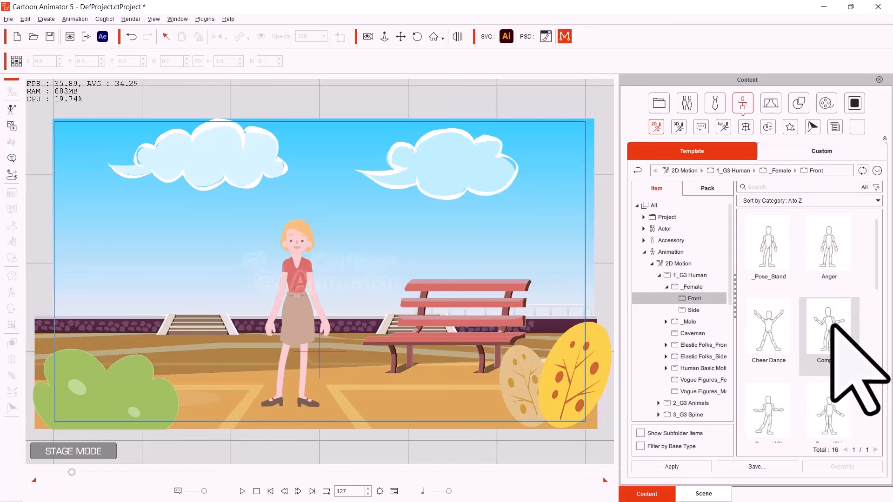
drag(837, 321, 300, 325)
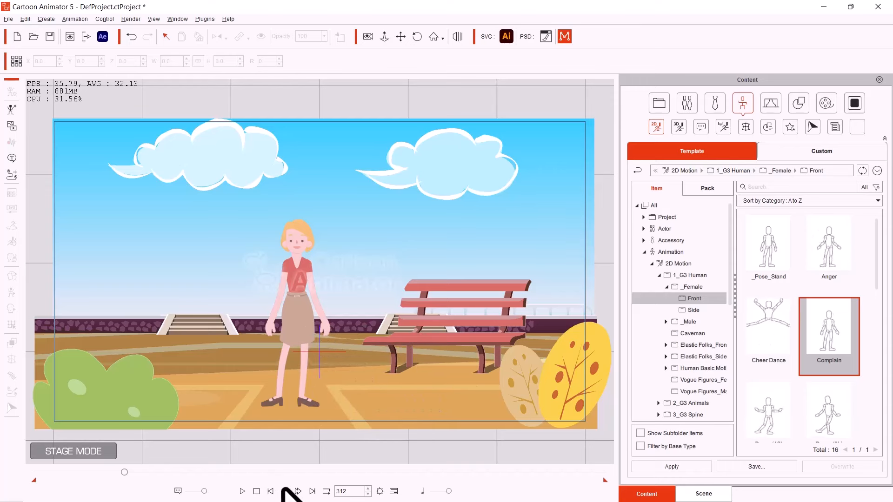
Return to the start of the timeline and play the woman's animation through, ending with playback stopped.
click(112, 473)
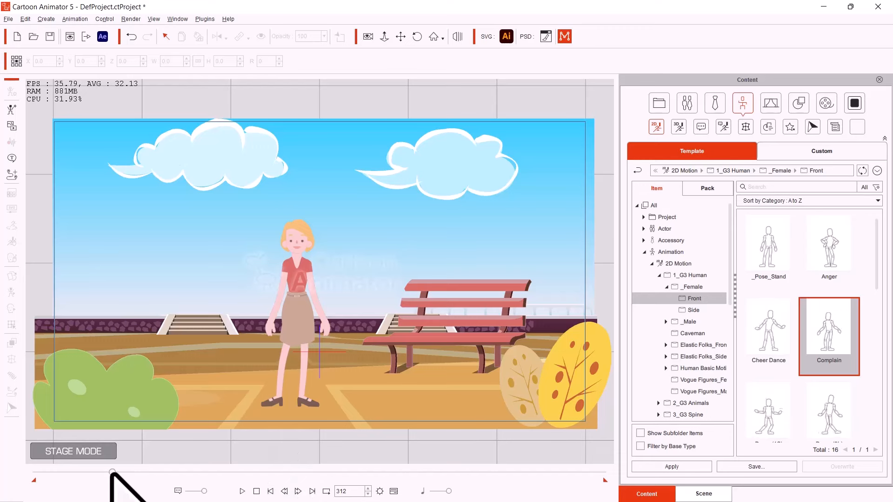
drag(112, 473, 1, 435)
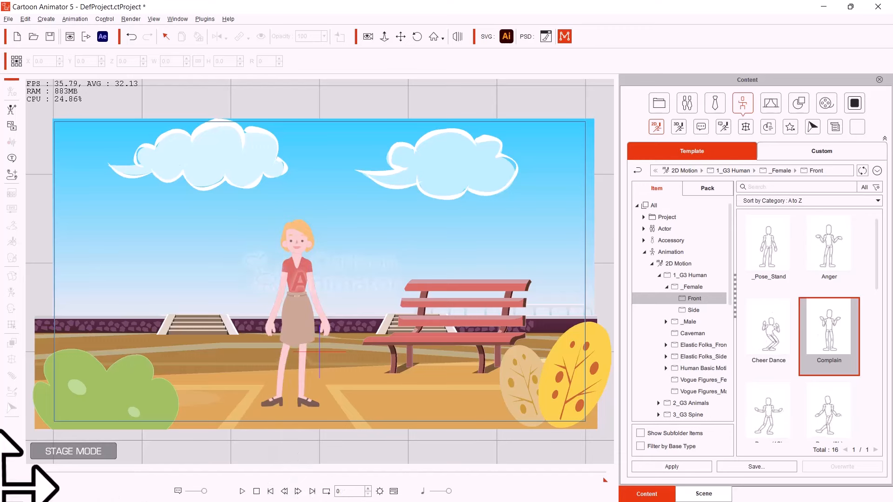
click(242, 492)
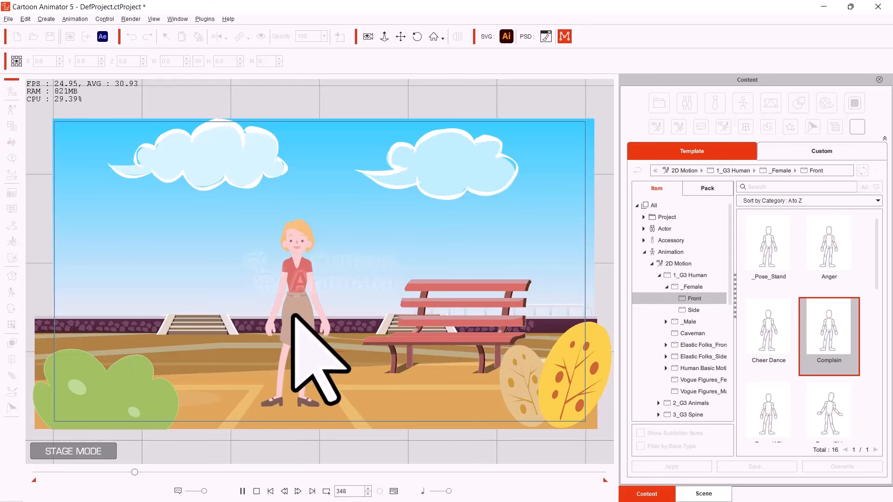
click(256, 491)
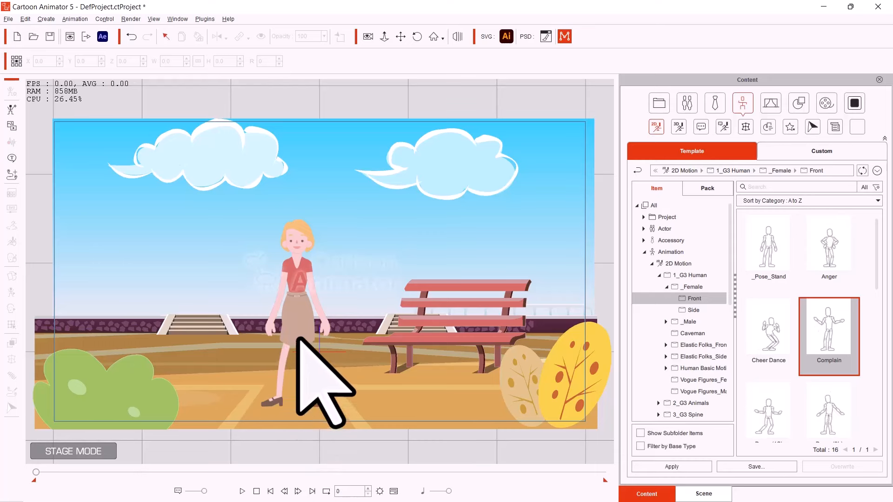
Apply the built-in Dance(2L) action to the woman at frame 0.
click(298, 262)
right_click(295, 266)
mouse_move(352, 278)
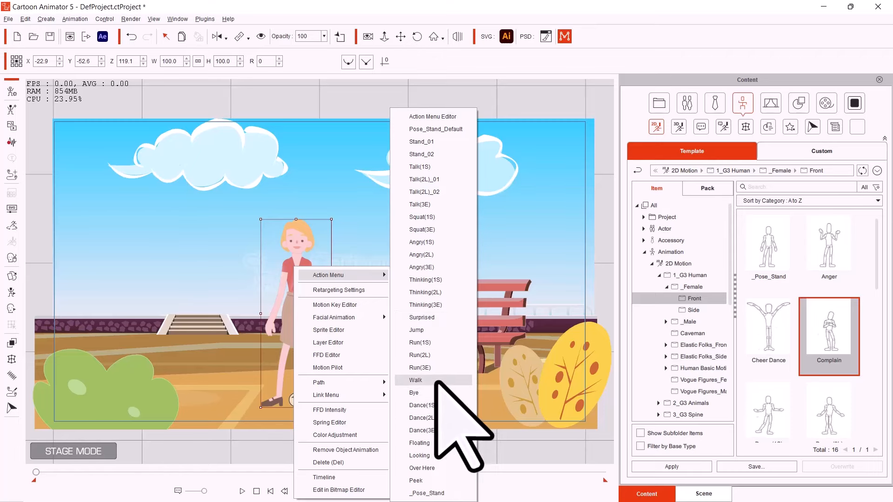
click(432, 417)
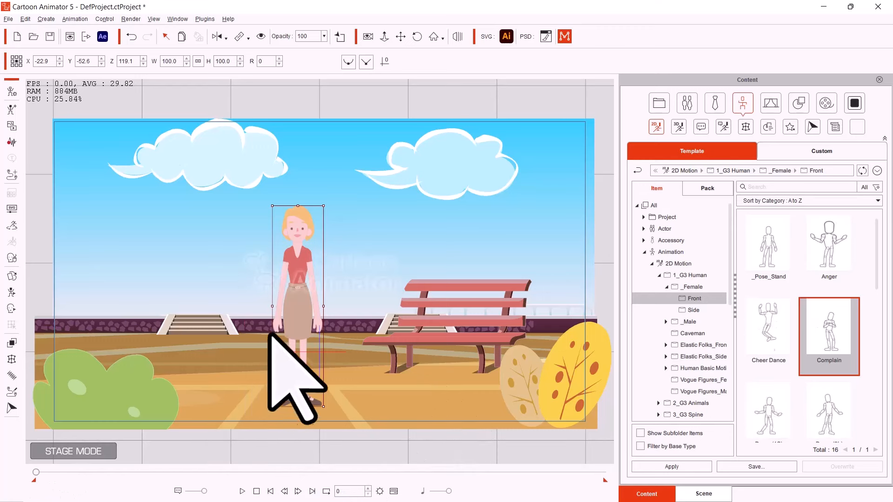
Apply the built-in Walk action to the woman at frame 0.
right_click(297, 307)
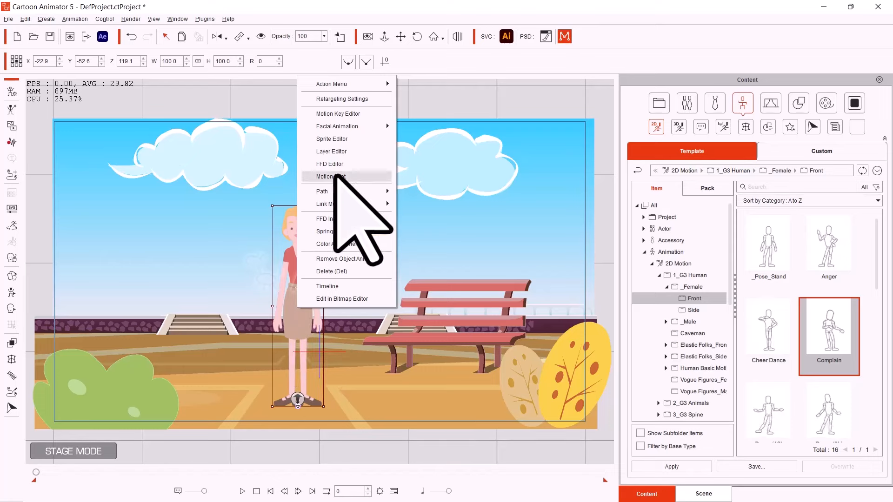
mouse_move(359, 195)
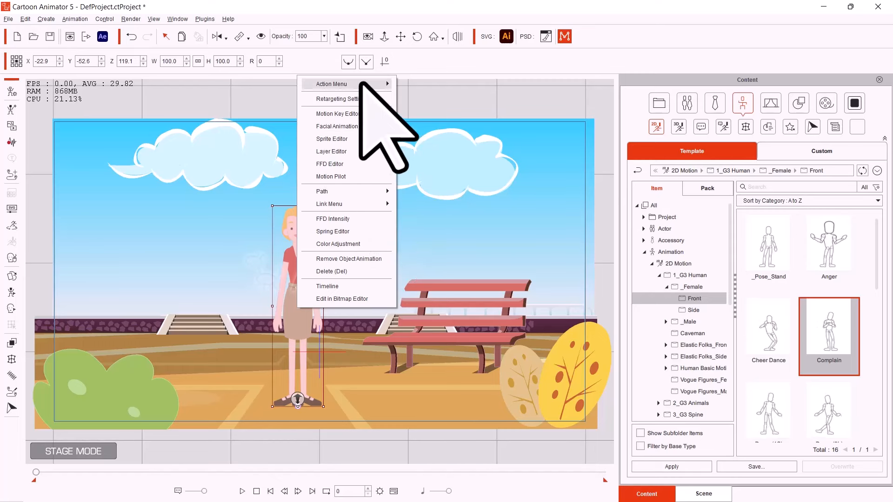
mouse_move(372, 84)
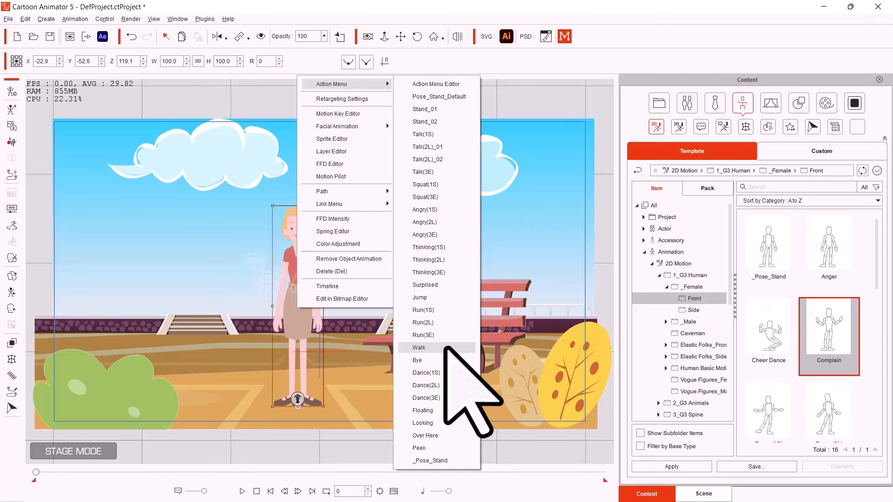
click(445, 348)
click(290, 346)
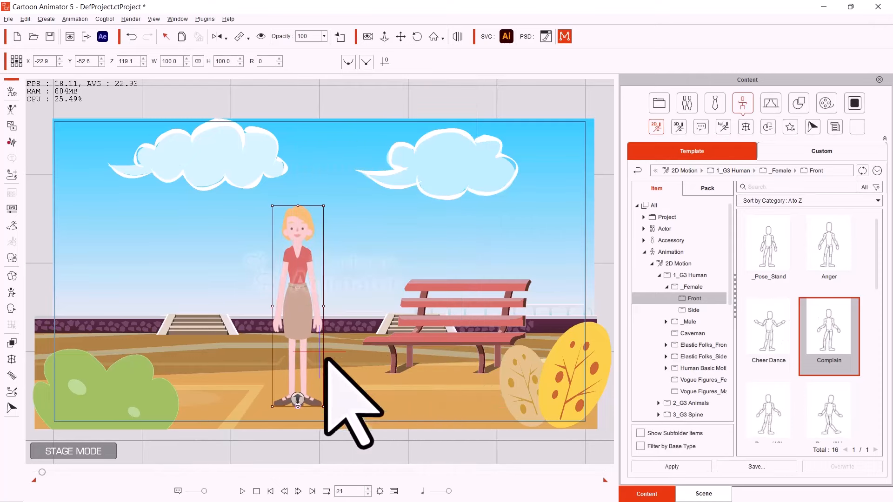
Show the Timeline and the Scene object list, and look through the tracks of all props and the woman.
click(394, 491)
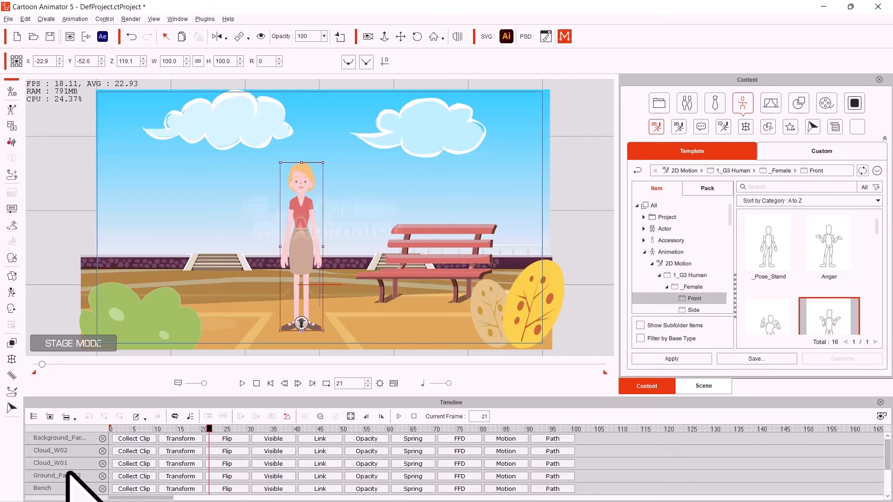
scroll(67, 479, down, 3)
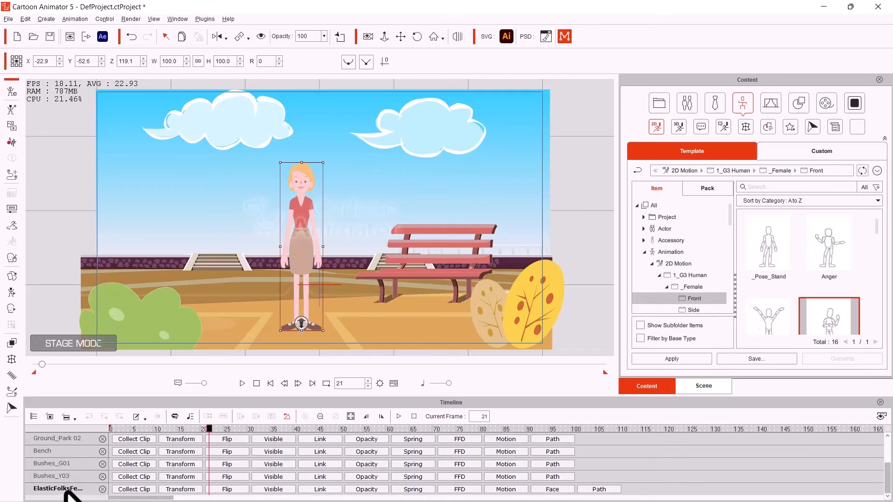
scroll(66, 491, up, 4)
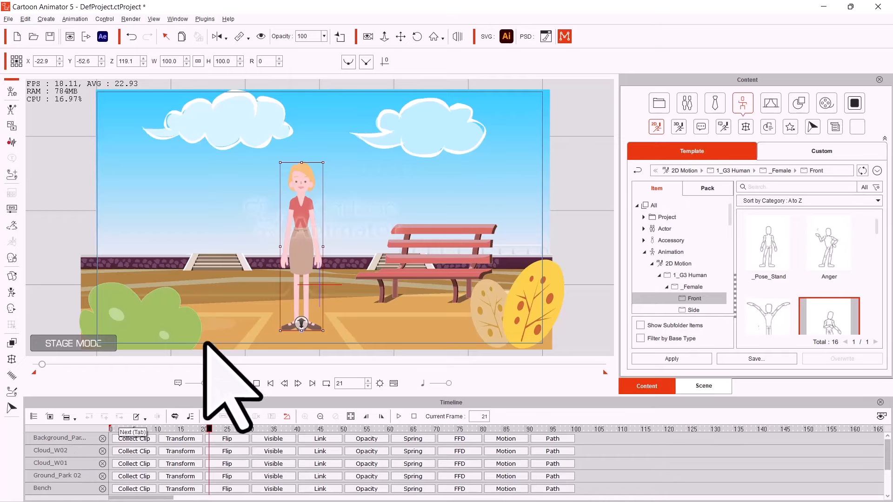
click(703, 386)
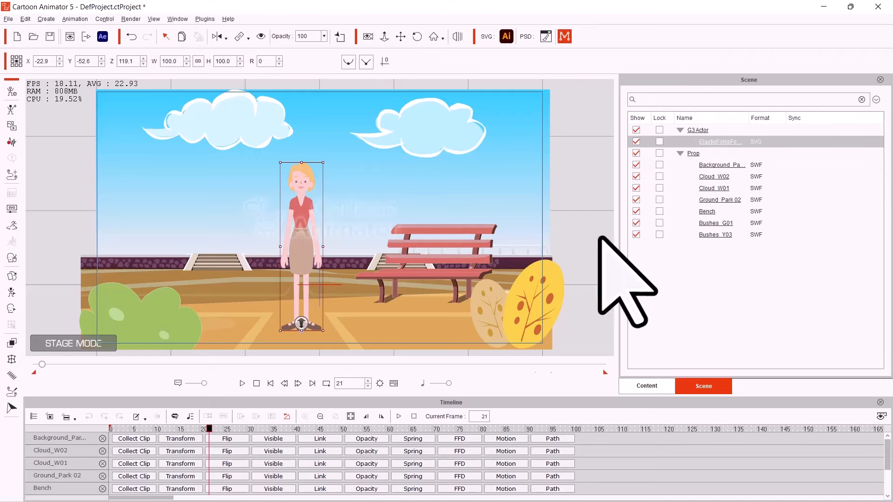
scroll(56, 465, down, 3)
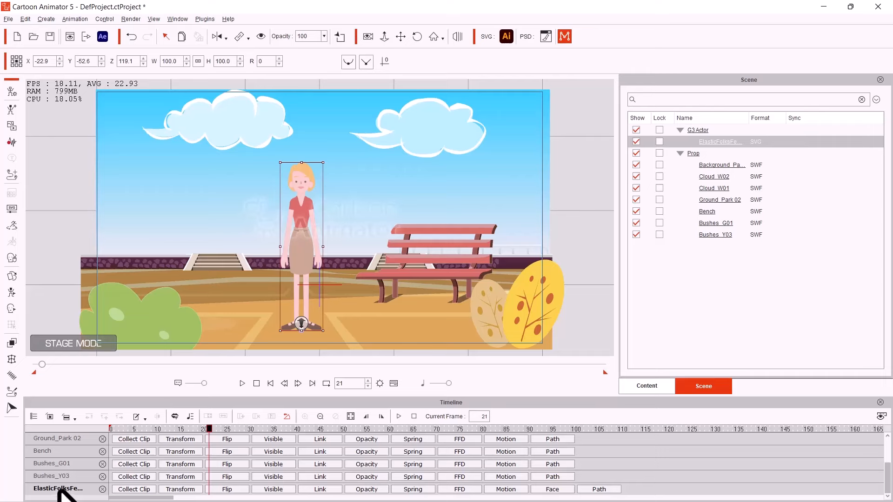
scroll(58, 483, up, 3)
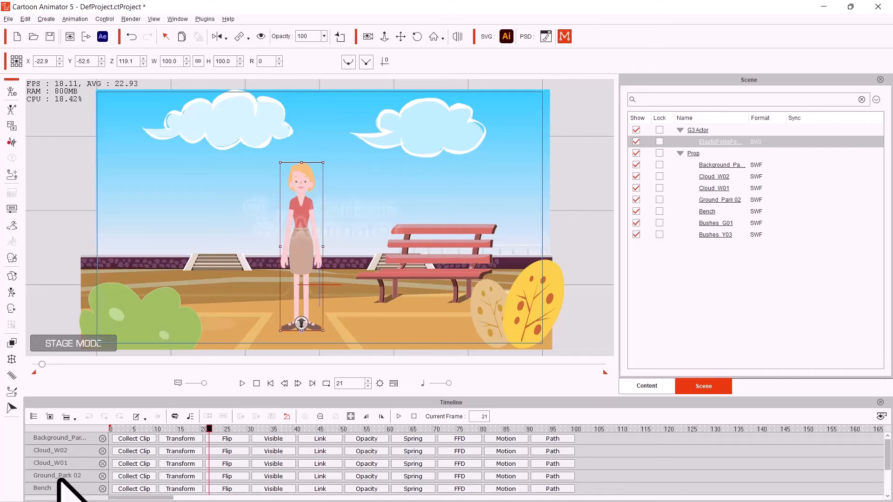
Select the object tracks one after another, from the background prop down to the woman, to match each with its stage object.
click(59, 439)
click(59, 452)
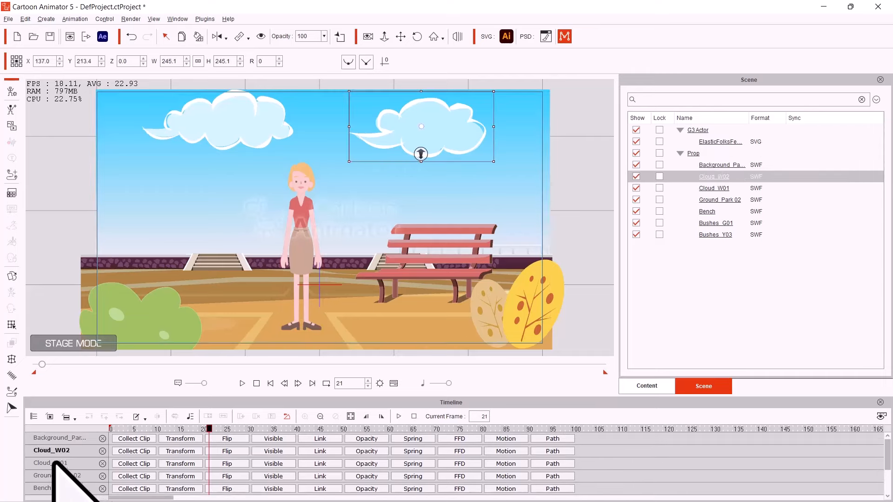
click(58, 463)
click(57, 476)
scroll(57, 476, down, 1)
click(56, 477)
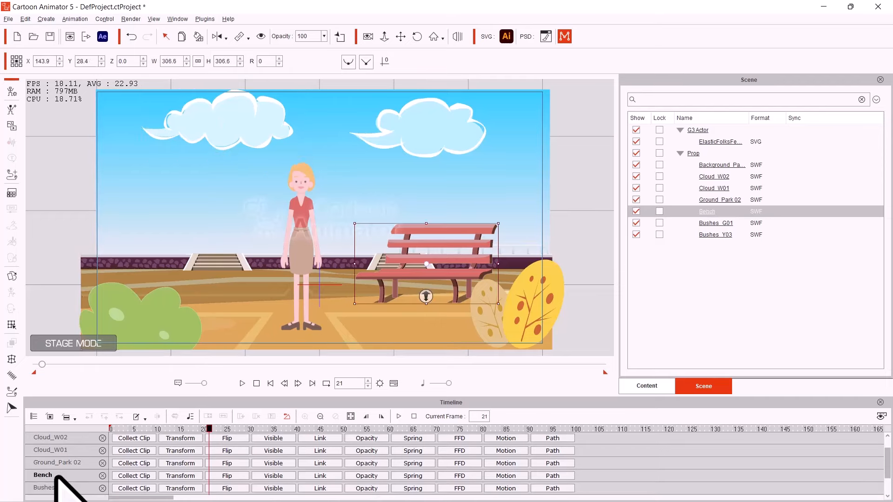
click(59, 488)
scroll(62, 486, down, 2)
click(59, 479)
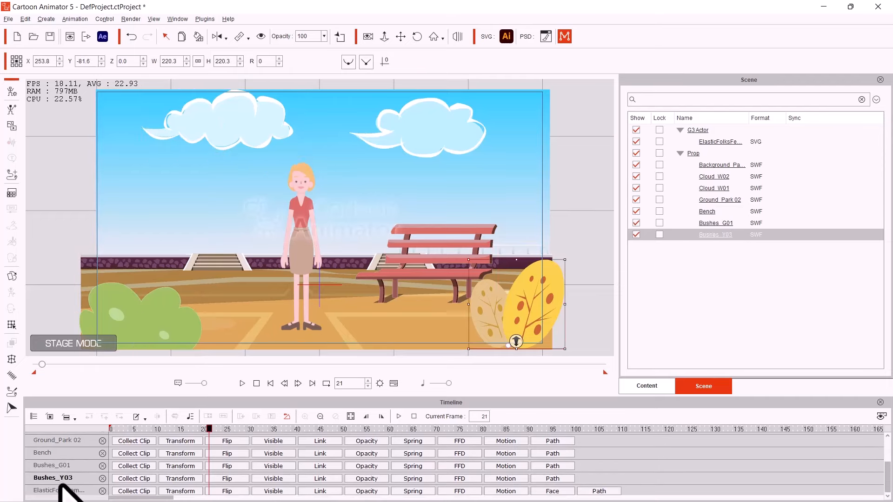
click(65, 490)
scroll(70, 484, down, 1)
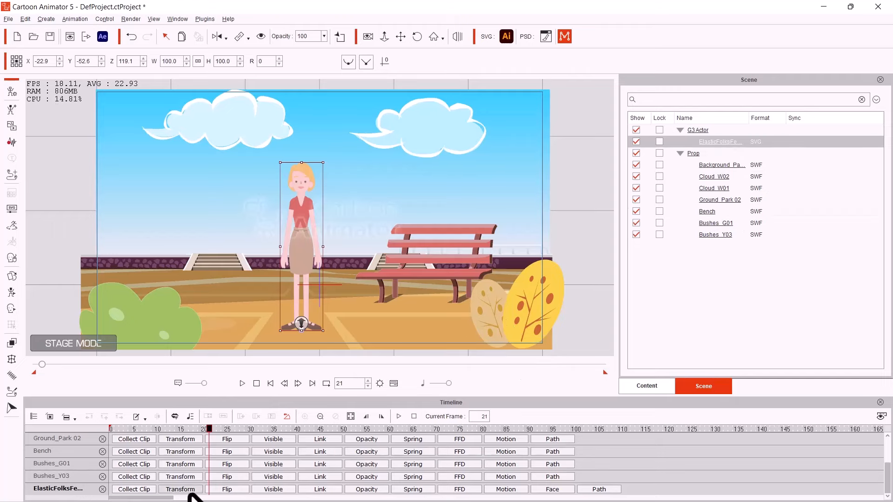
Show the woman's Motion track in the Timeline and remove the Complain clip from it.
click(505, 489)
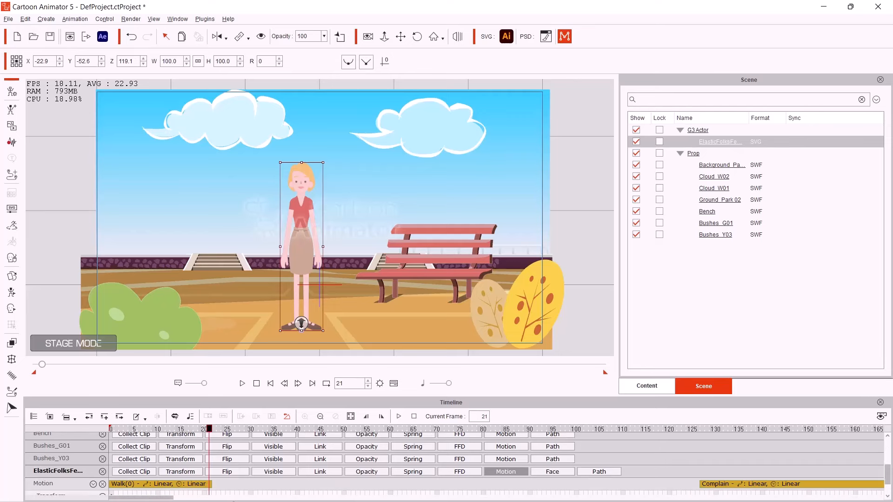
click(158, 484)
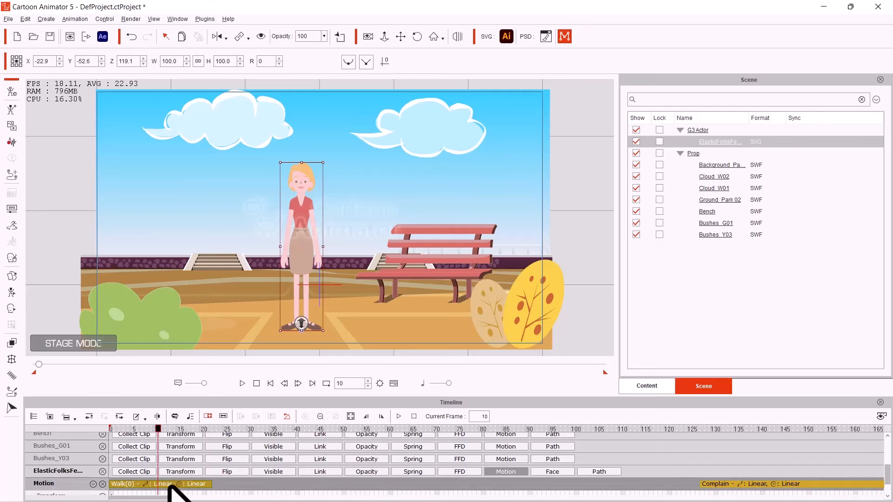
click(716, 488)
drag(724, 487, 634, 485)
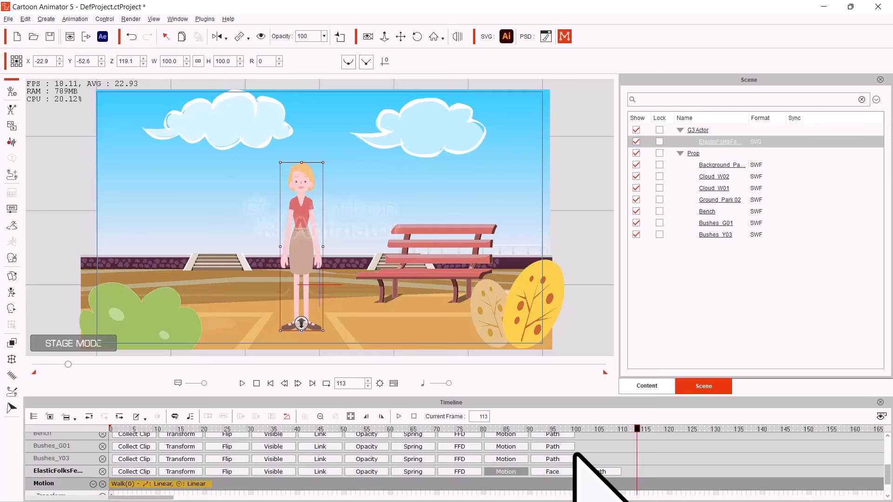
Loop the woman's Walk clip by extending its end to about frame 400.
scroll(527, 465, down, 5)
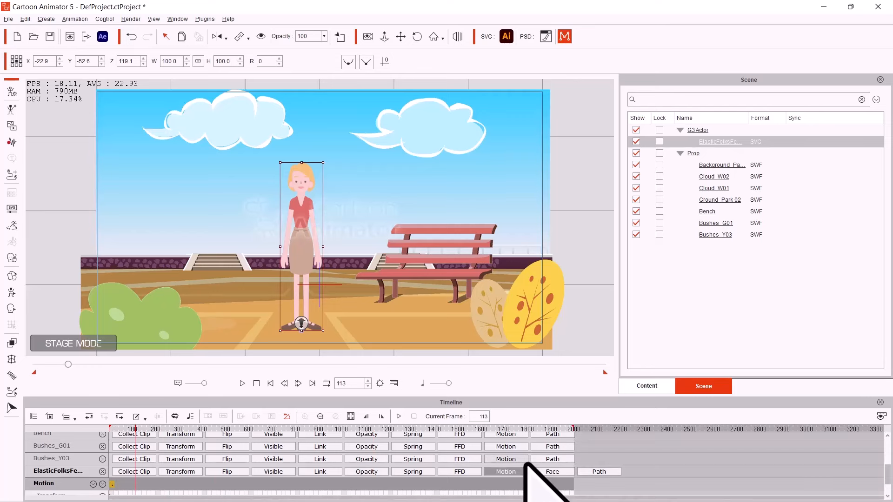
scroll(527, 464, up, 1)
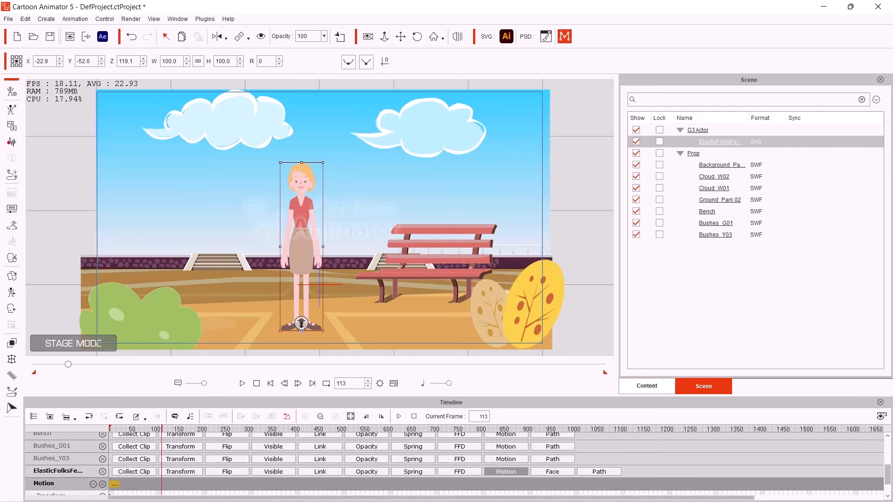
click(116, 485)
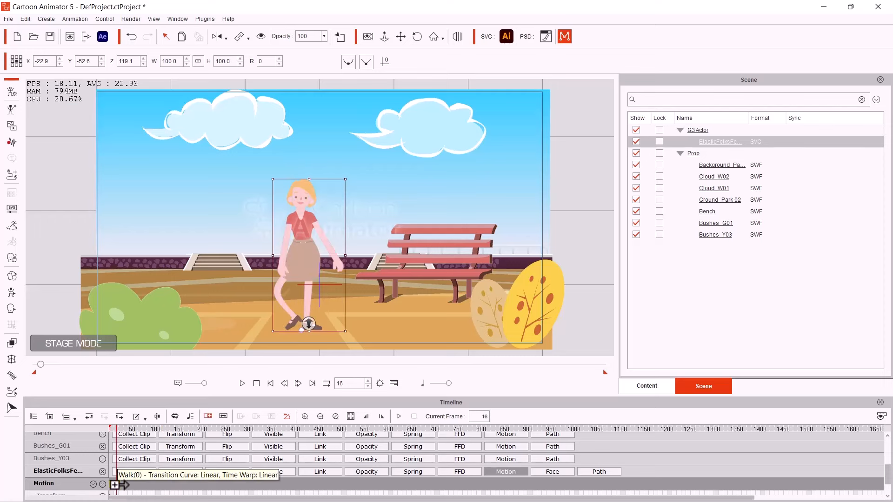
drag(148, 486, 185, 486)
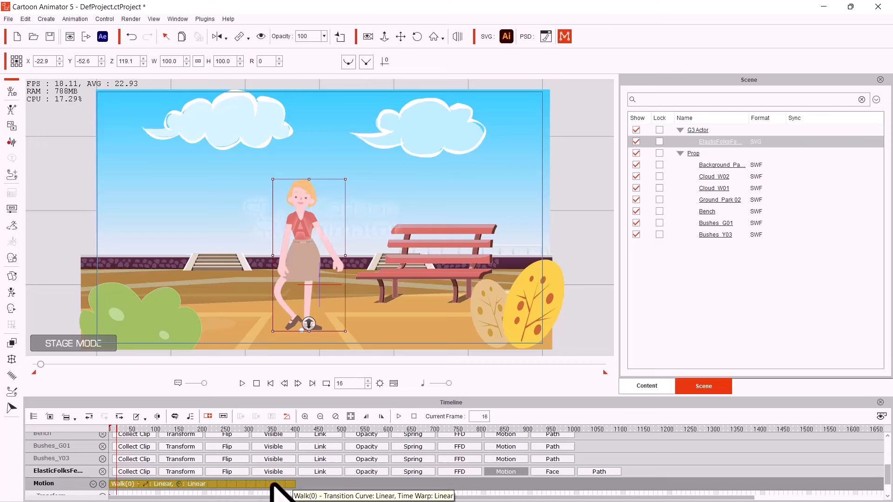
At frame 0, scale the woman to about 20%, place her far back near the park wall, and show her Transform track.
drag(123, 430, 96, 430)
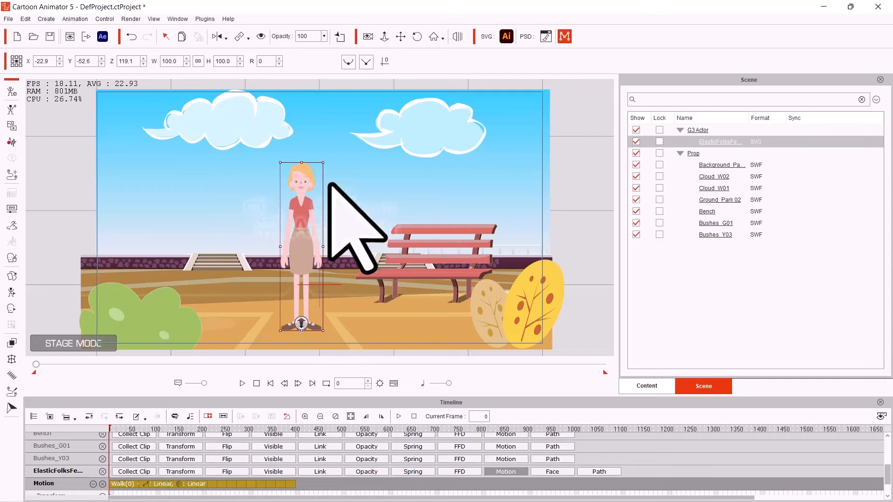
drag(321, 163, 300, 297)
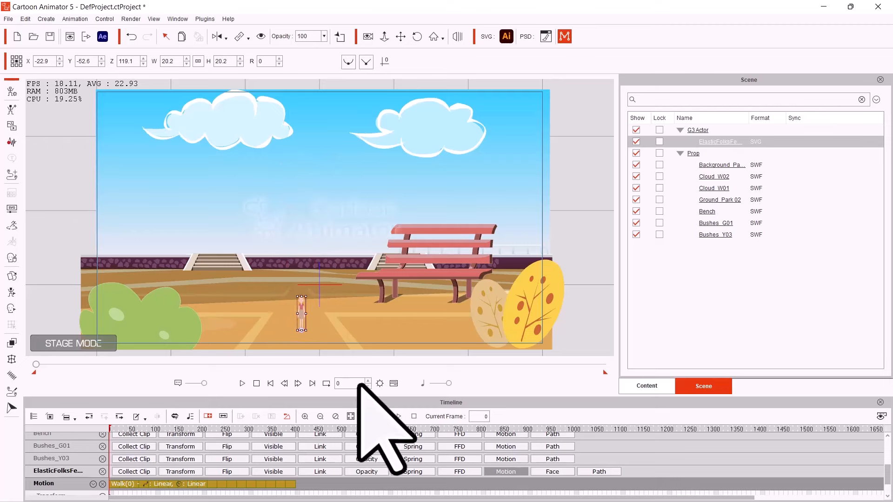
click(183, 472)
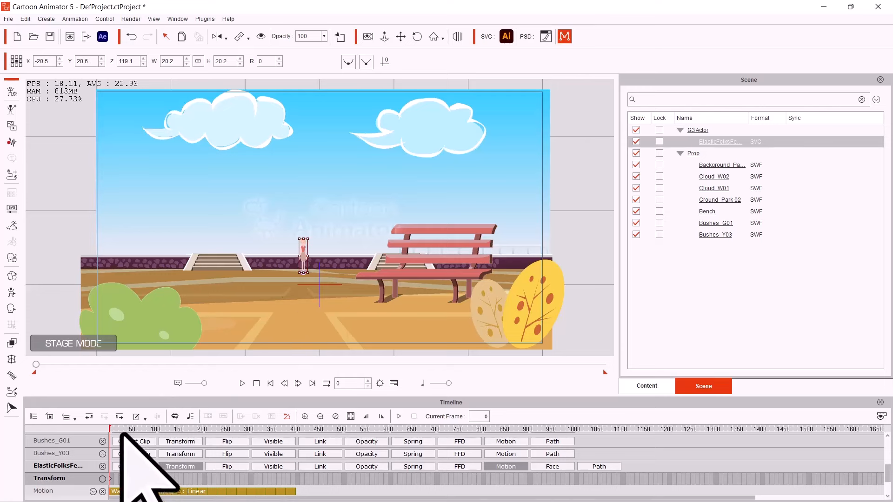
At frame 402, enlarge the woman to about 120% and place her in the foreground at about X -20, Y -58.
drag(116, 430, 290, 445)
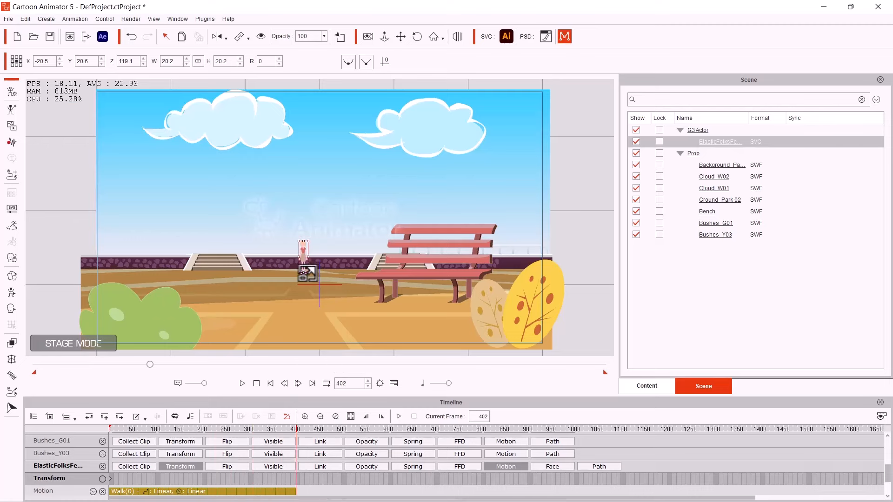
drag(301, 270, 329, 264)
drag(309, 205, 310, 255)
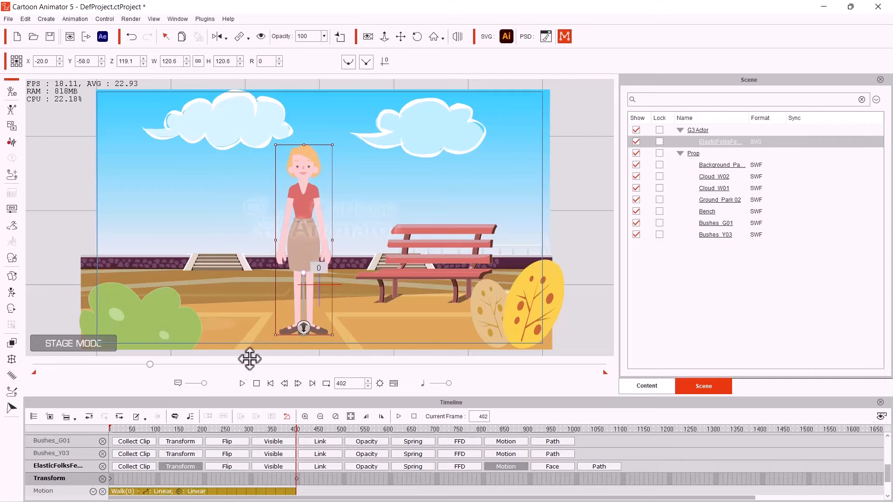
Play the woman's approach from frame 0 to check the walk and scaling.
click(176, 429)
drag(159, 431, 15, 434)
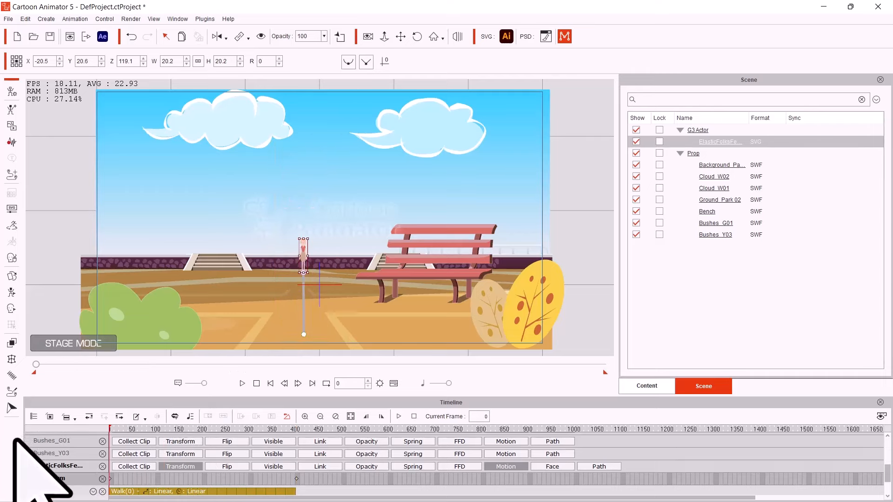
key(space)
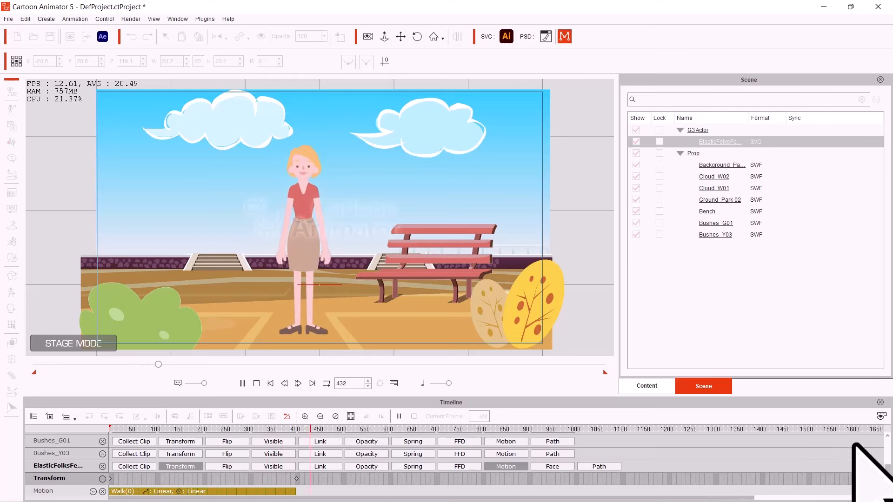
Add the Complain motion from the Front folder to the woman at frame 403, and return to frame 0.
click(293, 429)
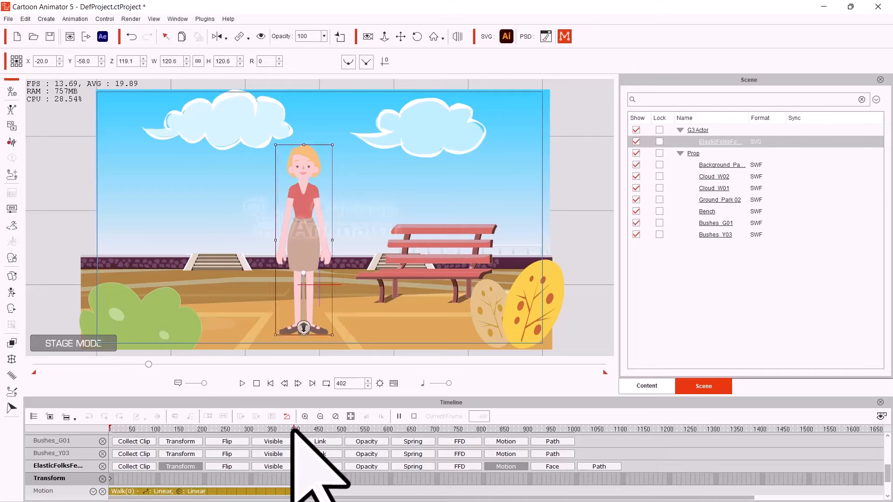
drag(293, 429, 296, 430)
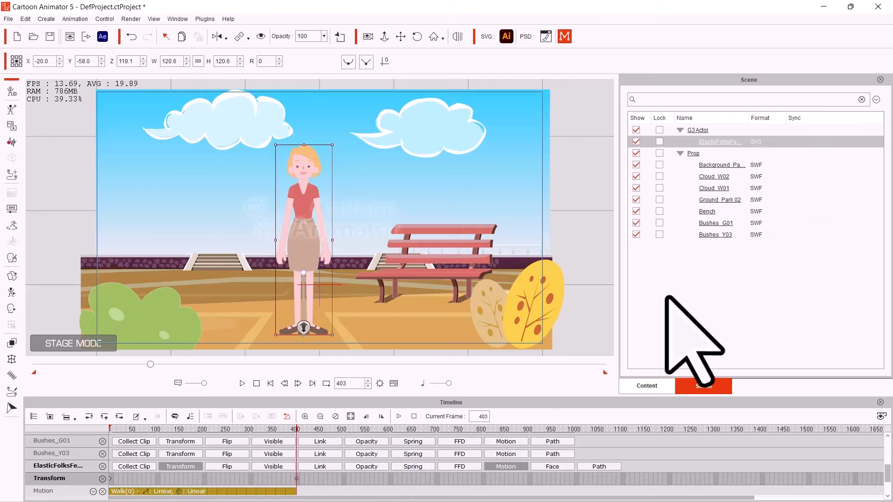
click(648, 385)
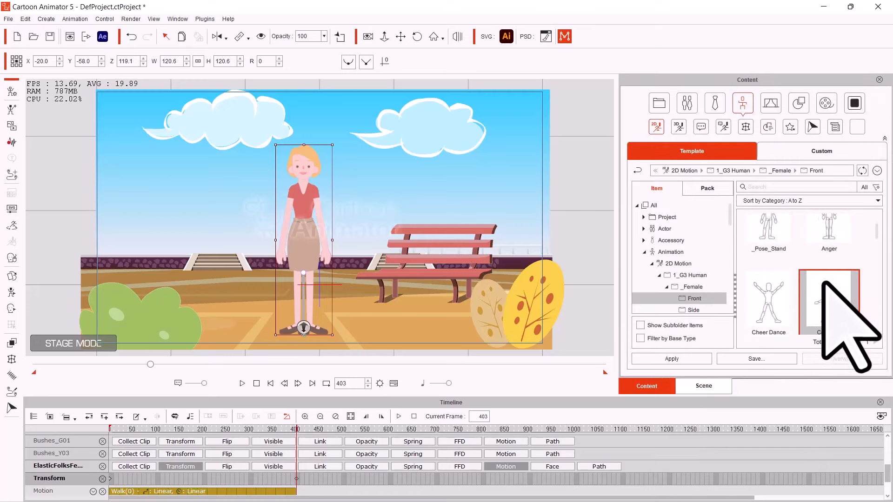
double_click(824, 289)
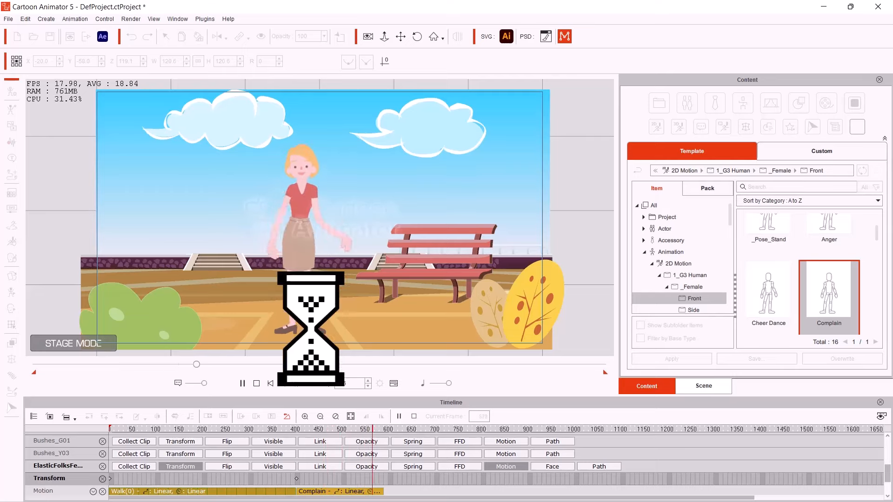
drag(139, 428, 77, 437)
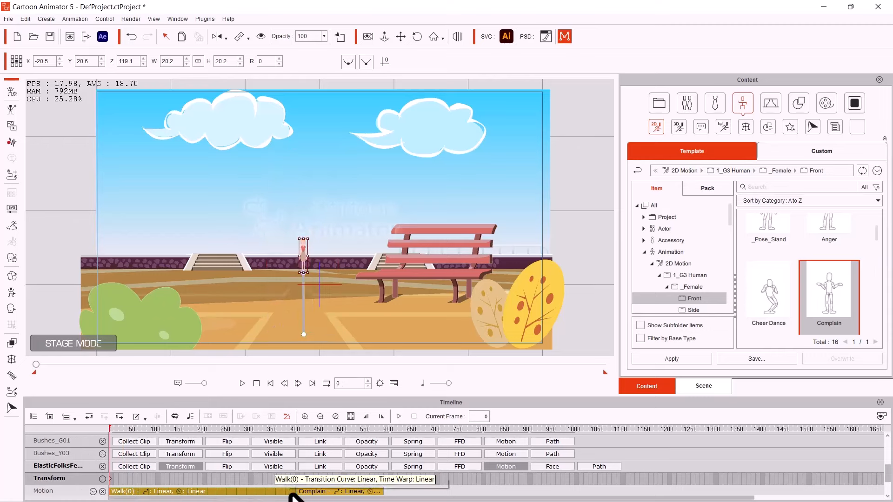
Shorten the woman's Walk clip to end at about frame 210 and move her enlarged Transform key to frame 205.
drag(292, 494, 285, 494)
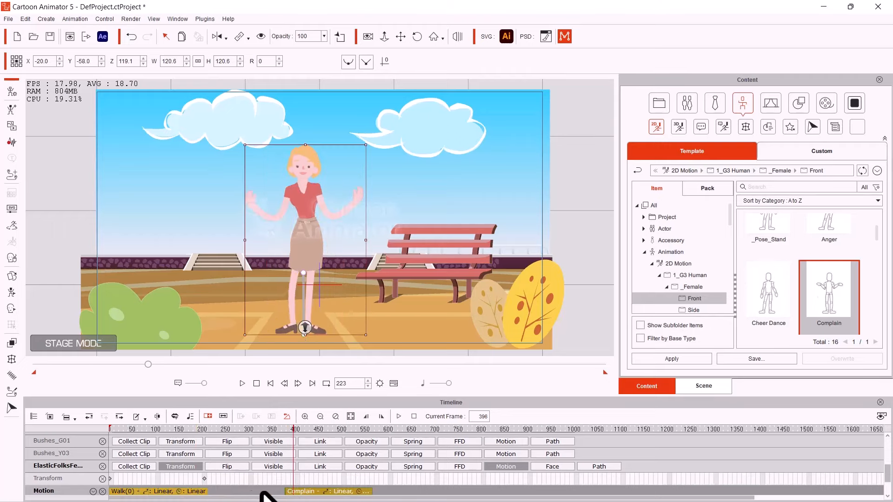
drag(208, 494, 253, 493)
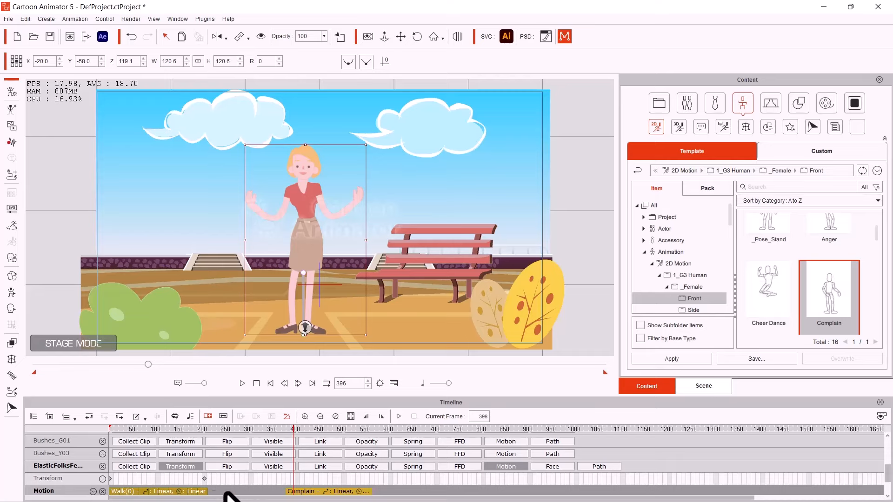
drag(204, 479, 283, 484)
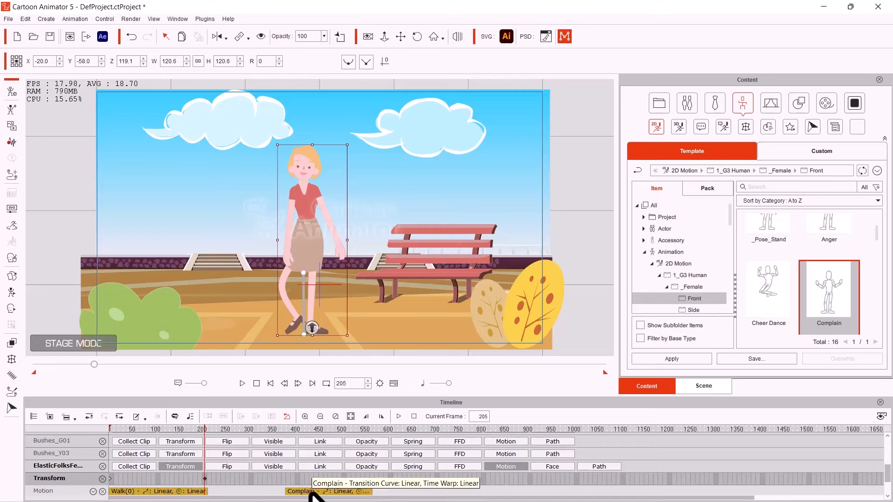
Move the woman's Complain clip earlier on her Motion track so it starts directly where the Walk clip ends.
drag(306, 497, 303, 497)
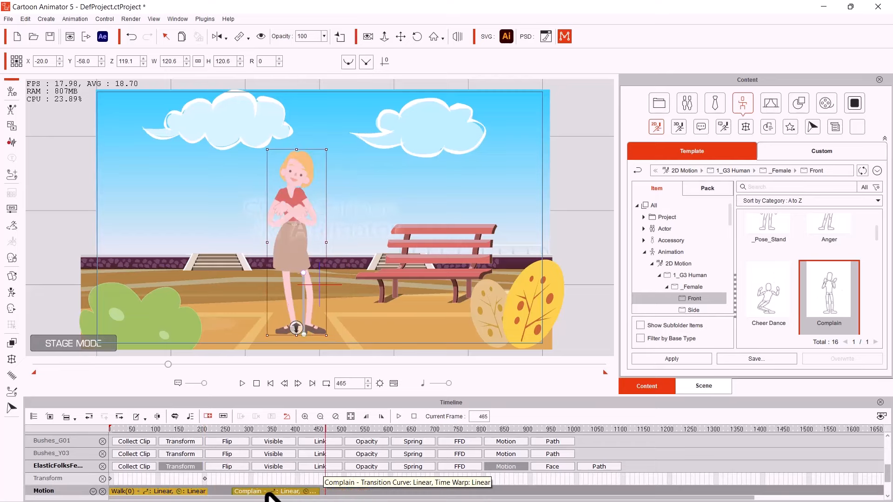
click(245, 496)
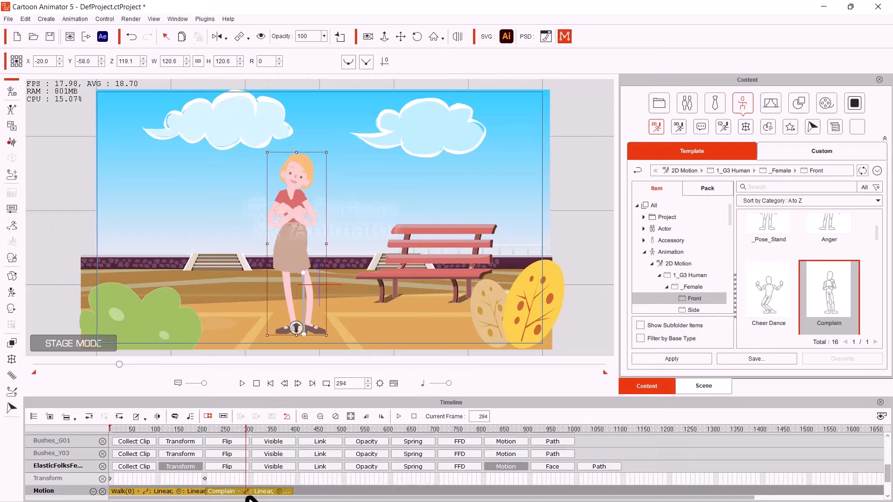
Play the retimed walk and Complain sequence from frame 0, and return to frame 382.
drag(165, 432, 60, 438)
click(57, 440)
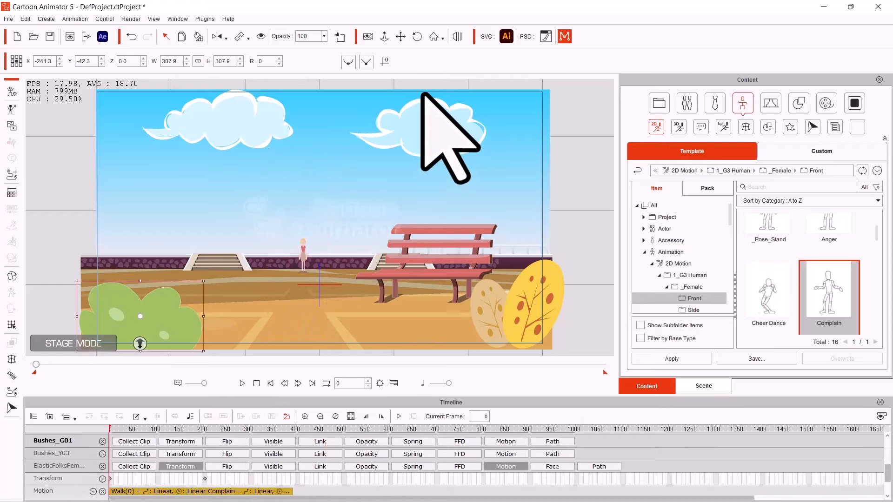
click(242, 383)
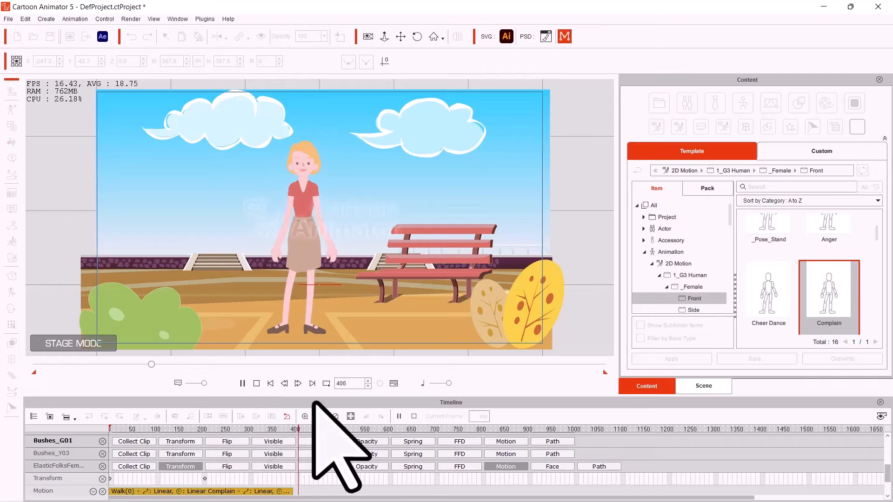
click(287, 429)
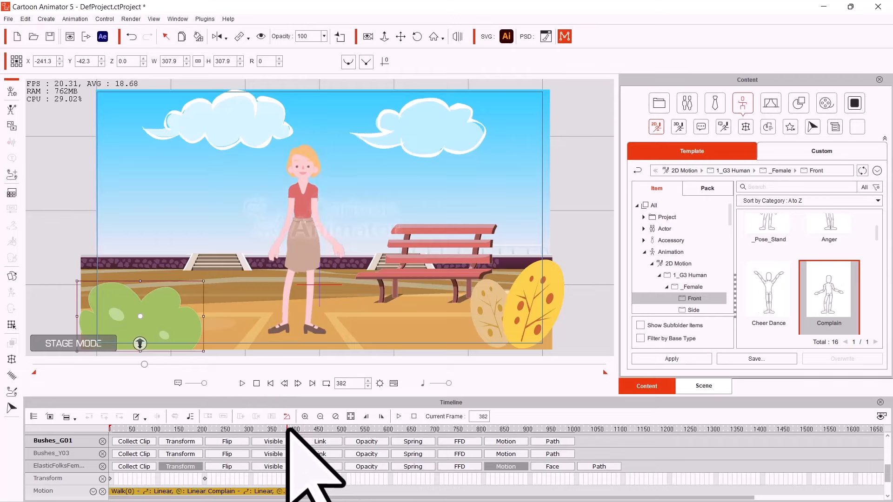